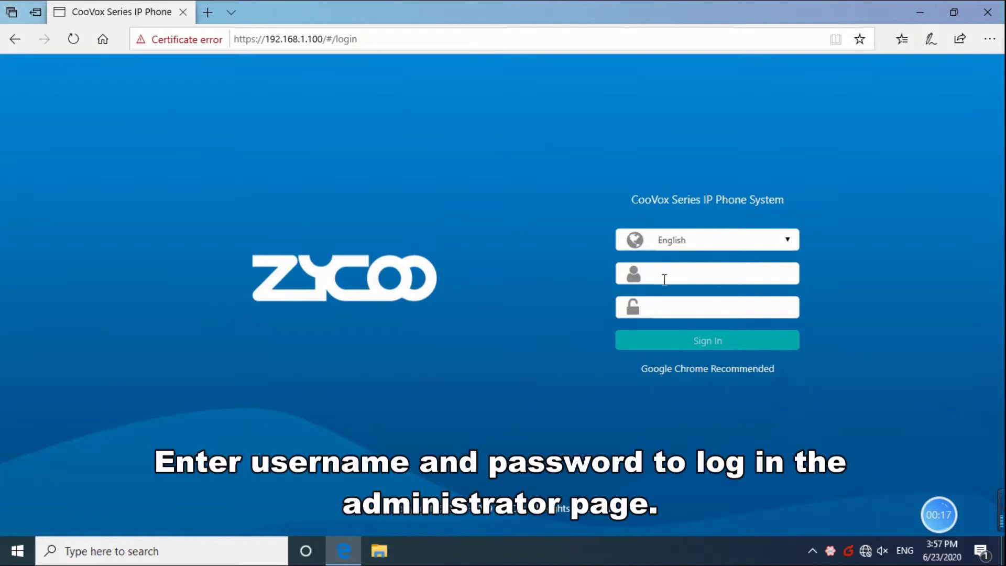
Step: Log in to the CooVox web admin with the admin username and its password
{"action": "type", "text": "min"}
{"action": "key", "text": "Tab"}
{"action": "type", "text": "admi"}
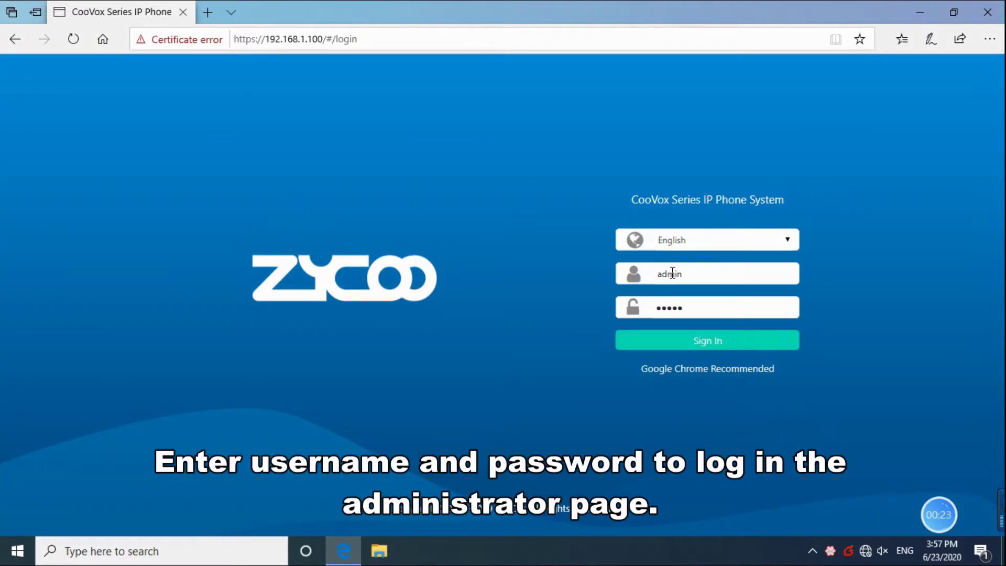
{"action": "type", "text": "n"}
{"action": "left_click", "coordinate": [689, 342]}
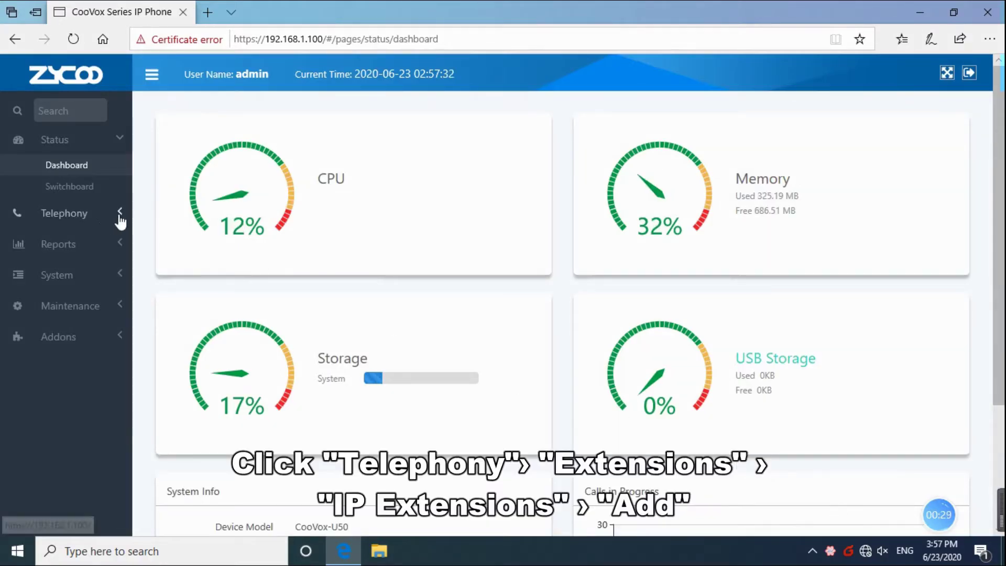
Step: Add IP extension 100 with a simpler password, submit it and apply the changes
{"action": "left_click", "coordinate": [104, 215]}
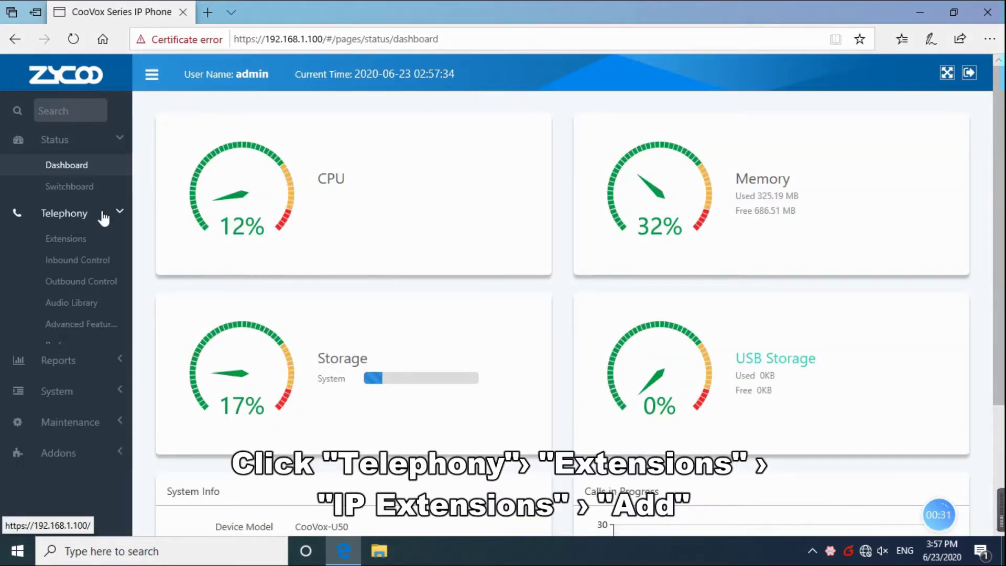
{"action": "left_click", "coordinate": [109, 238]}
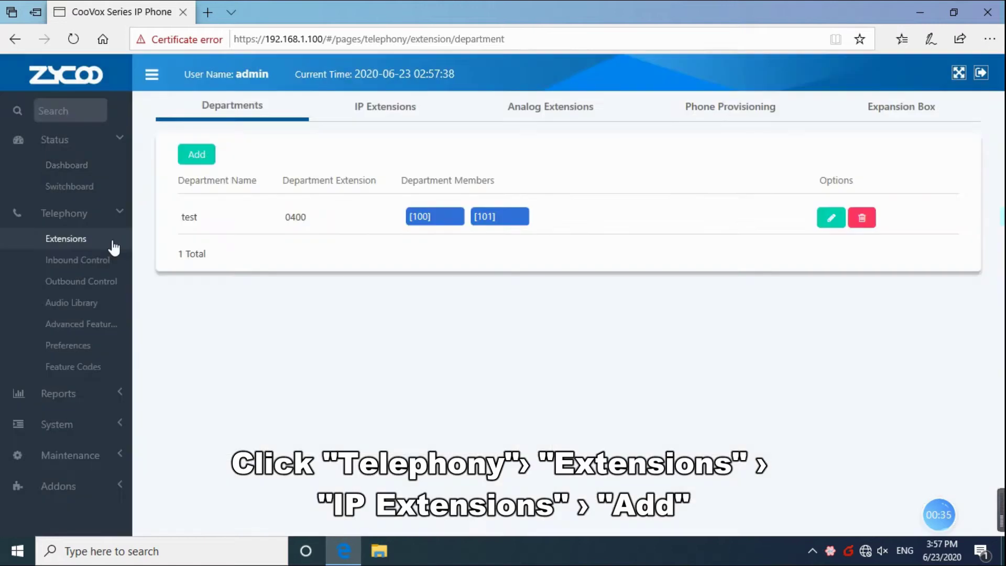
{"action": "left_click", "coordinate": [383, 109]}
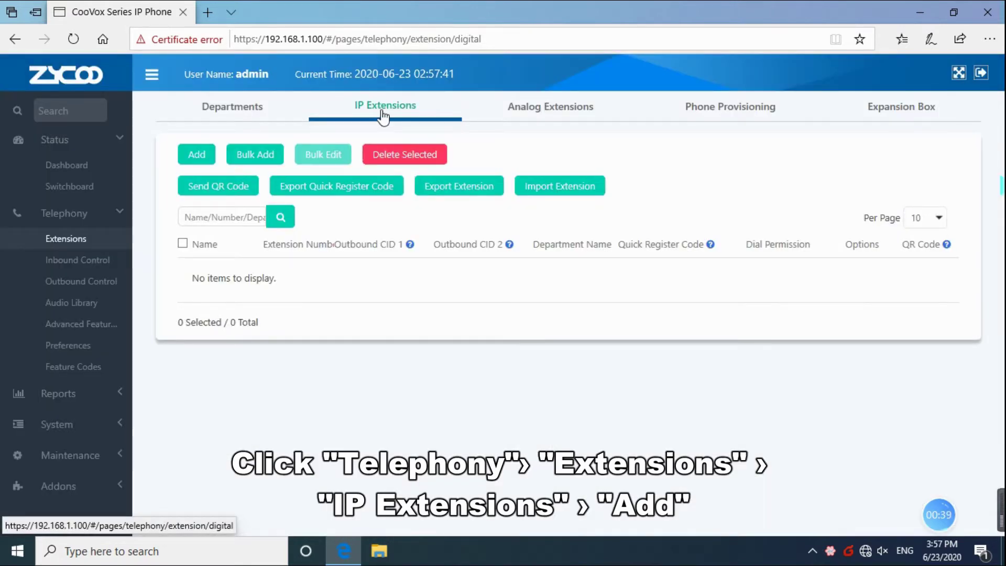
{"action": "left_click", "coordinate": [194, 152]}
{"action": "left_click", "coordinate": [407, 280]}
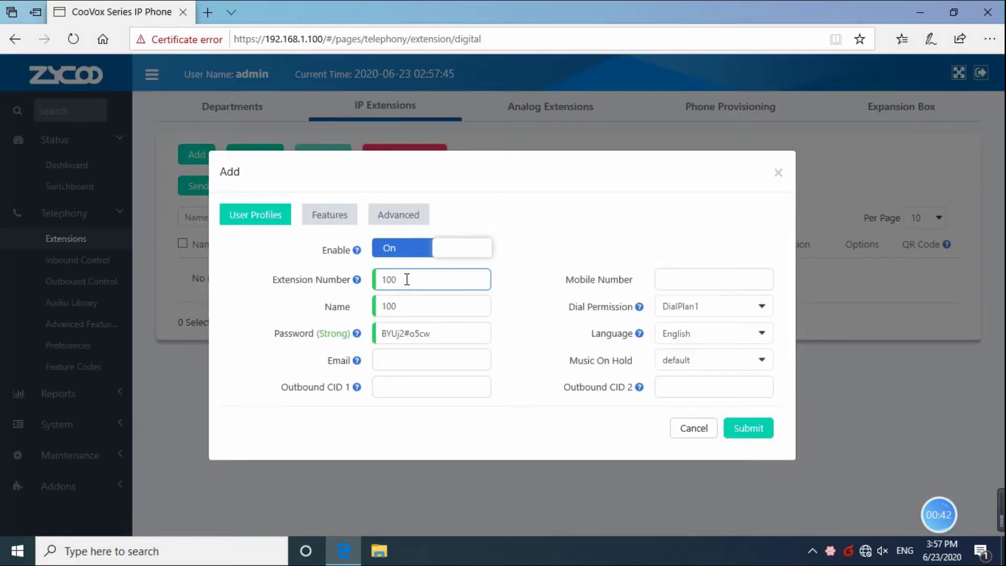
{"action": "left_click", "coordinate": [409, 306]}
{"action": "left_click", "coordinate": [437, 332]}
{"action": "key", "text": "BackSpace"}
{"action": "key", "text": "BackSpace"}
{"action": "key", "text": "BackSpace"}
{"action": "key", "text": "BackSpace"}
{"action": "key", "text": "BackSpace"}
{"action": "key", "text": "BackSpace"}
{"action": "key", "text": "BackSpace"}
{"action": "key", "text": "BackSpace"}
{"action": "key", "text": "BackSpace"}
{"action": "key", "text": "BackSpace"}
{"action": "type", "text": "123456"}
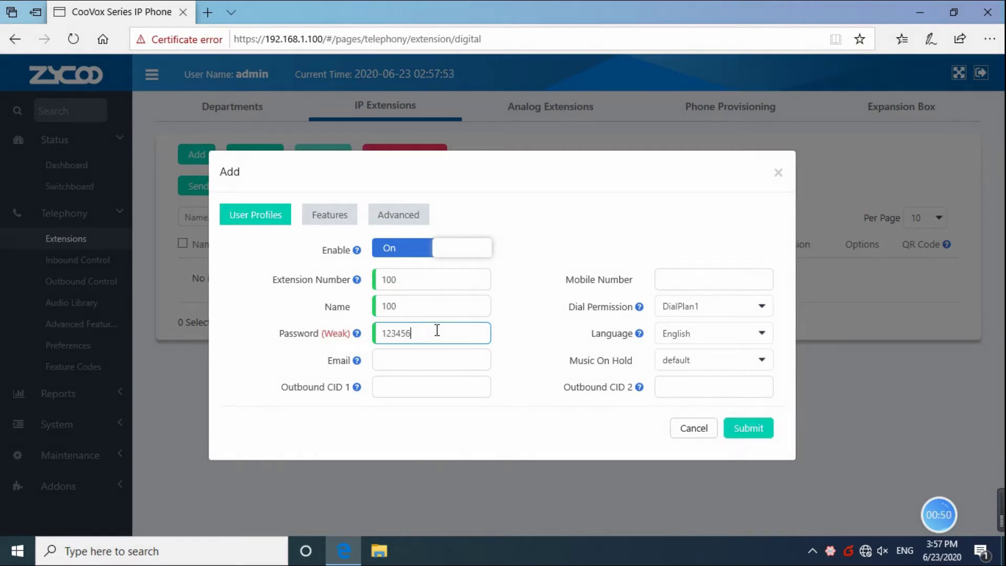
{"action": "left_click", "coordinate": [752, 427]}
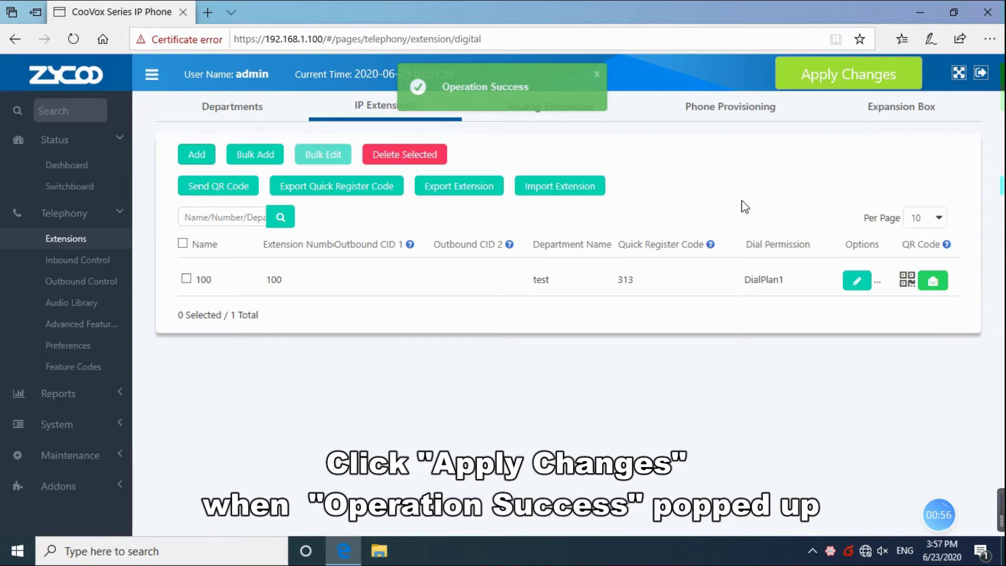
{"action": "left_click", "coordinate": [834, 81]}
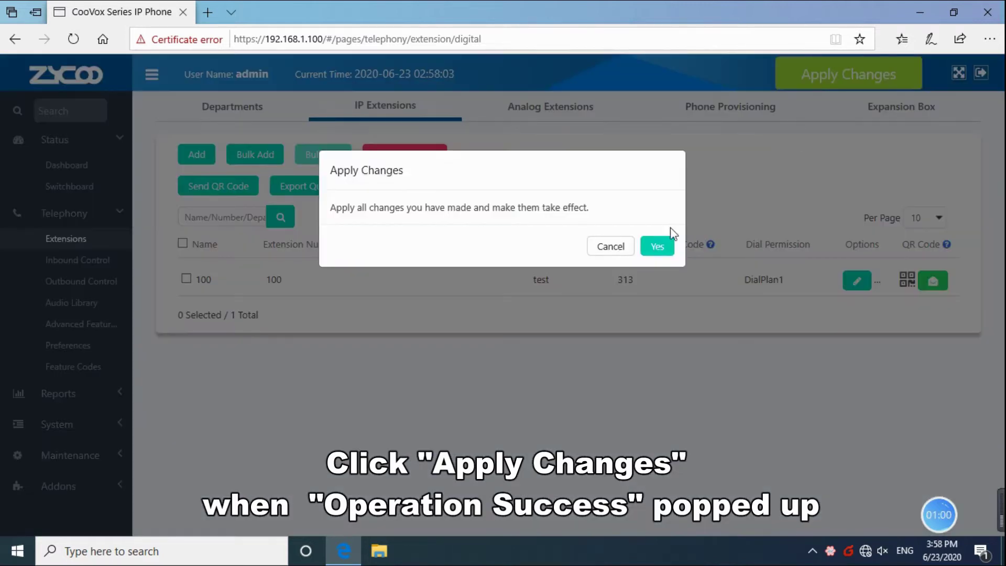
{"action": "left_click", "coordinate": [658, 245]}
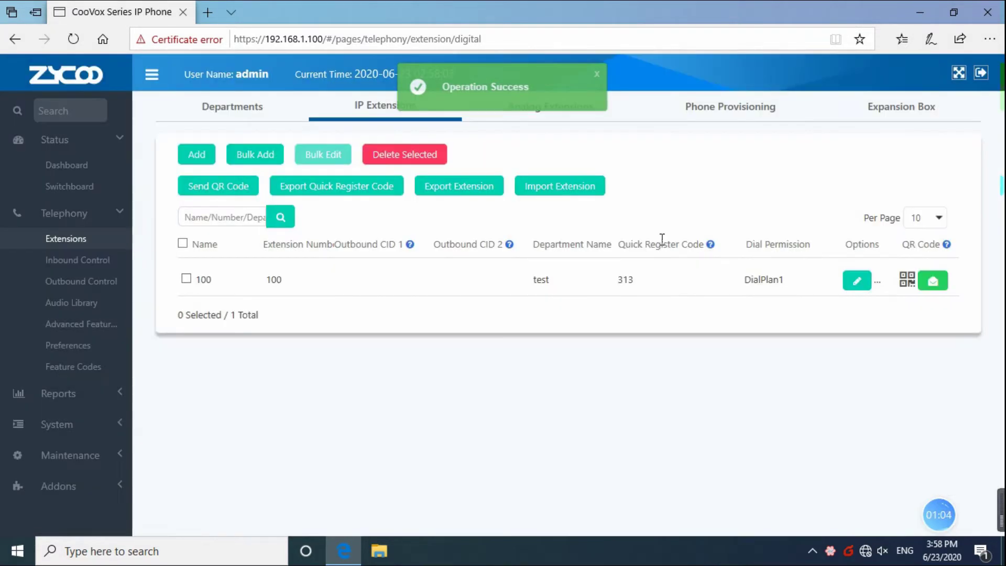
Step: Switch PNP on and scan, listing Flyingvoice phones at 192.168.1.1 and 192.168.1.5
{"action": "left_click", "coordinate": [709, 111]}
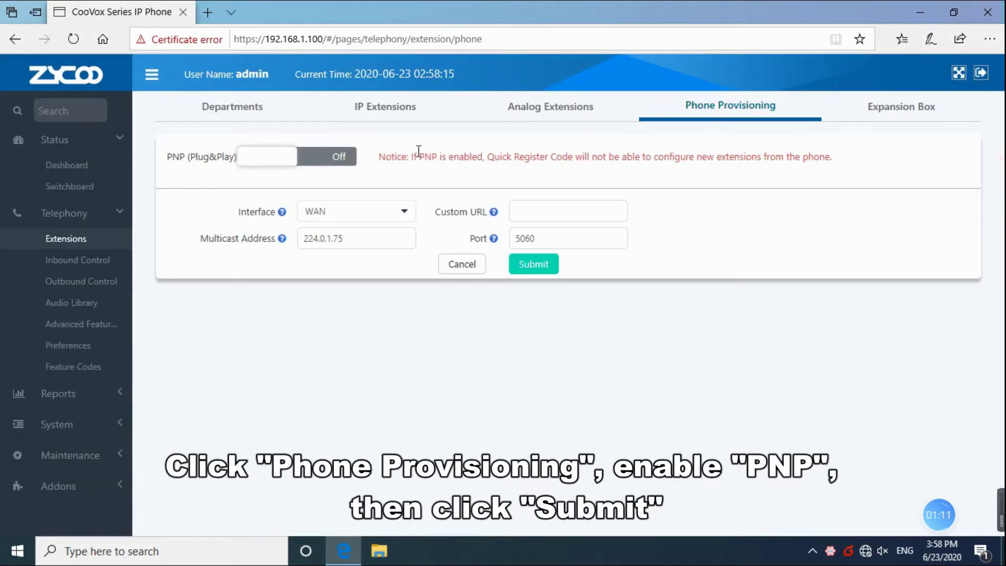
{"action": "left_click", "coordinate": [347, 161]}
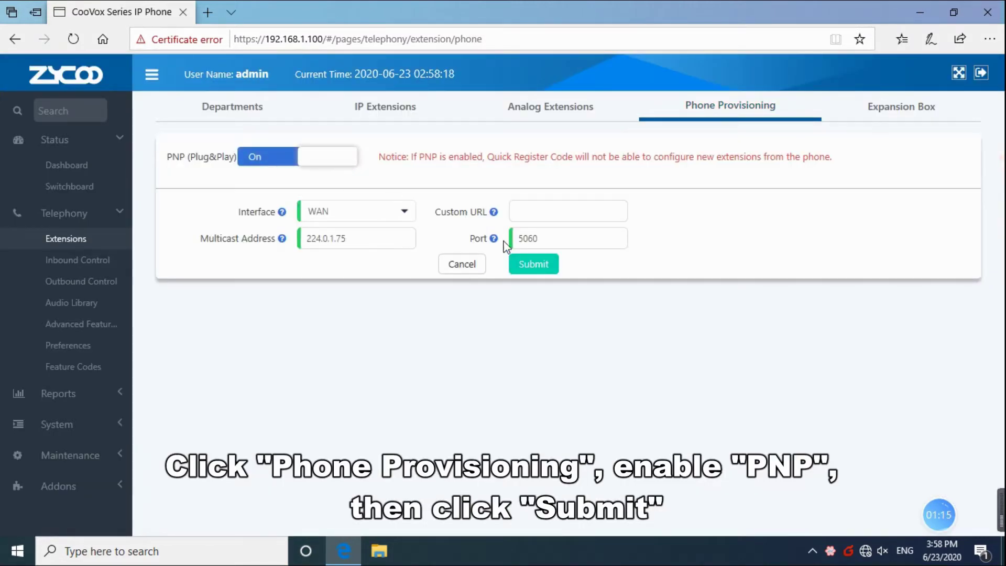
{"action": "left_click", "coordinate": [529, 269]}
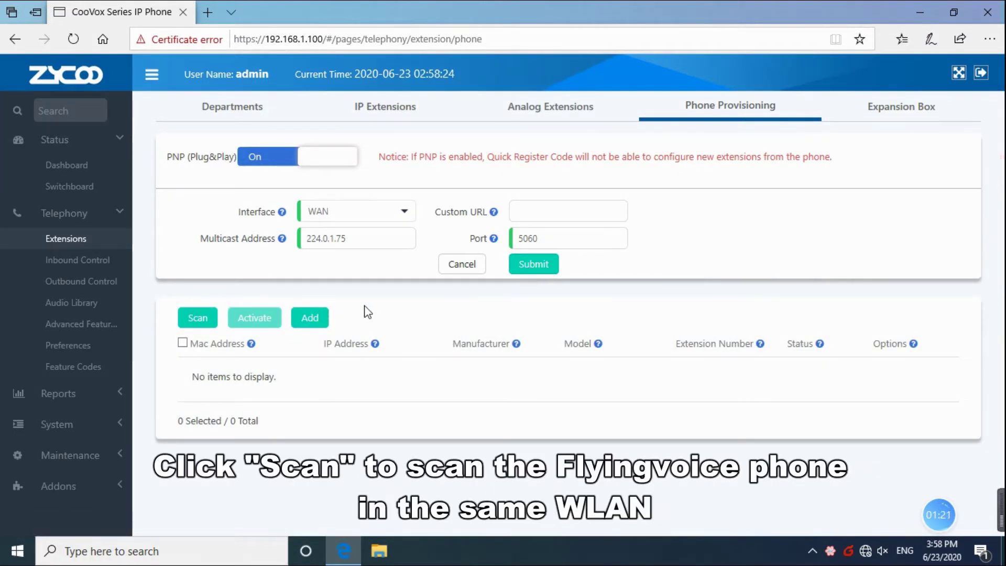
{"action": "left_click", "coordinate": [204, 316]}
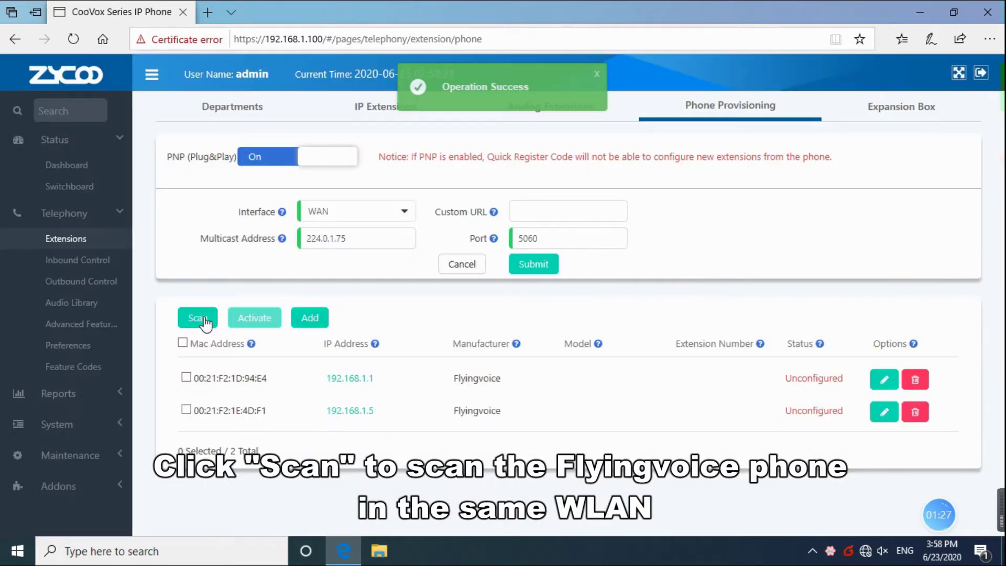
Step: Set the 192.168.1.5 phone's model to FIP16 and its extension to 100[100]
{"action": "left_click", "coordinate": [187, 410]}
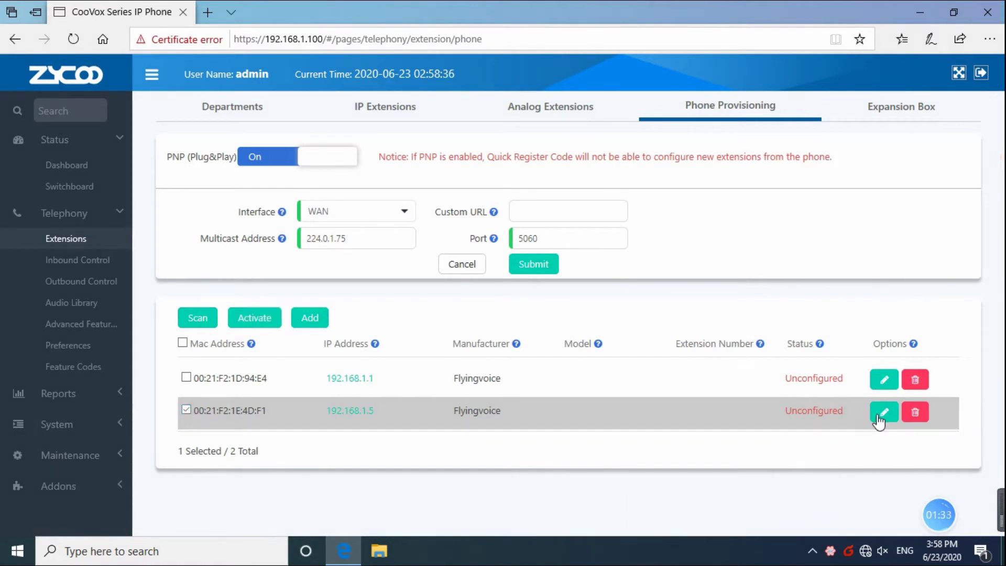
{"action": "left_click", "coordinate": [882, 413]}
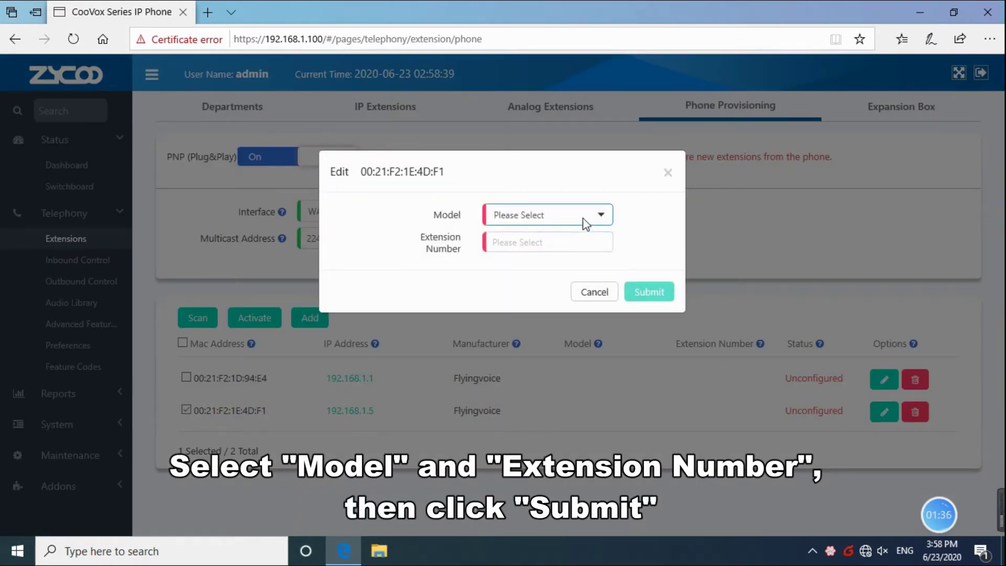
{"action": "left_click", "coordinate": [585, 224]}
{"action": "left_click", "coordinate": [523, 252]}
{"action": "left_click", "coordinate": [527, 244]}
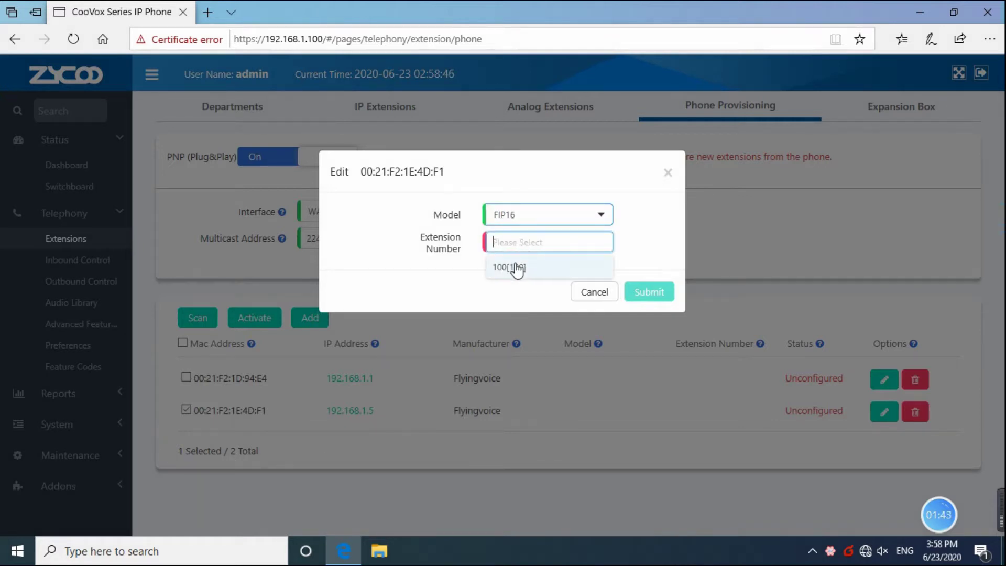
{"action": "left_click", "coordinate": [517, 267]}
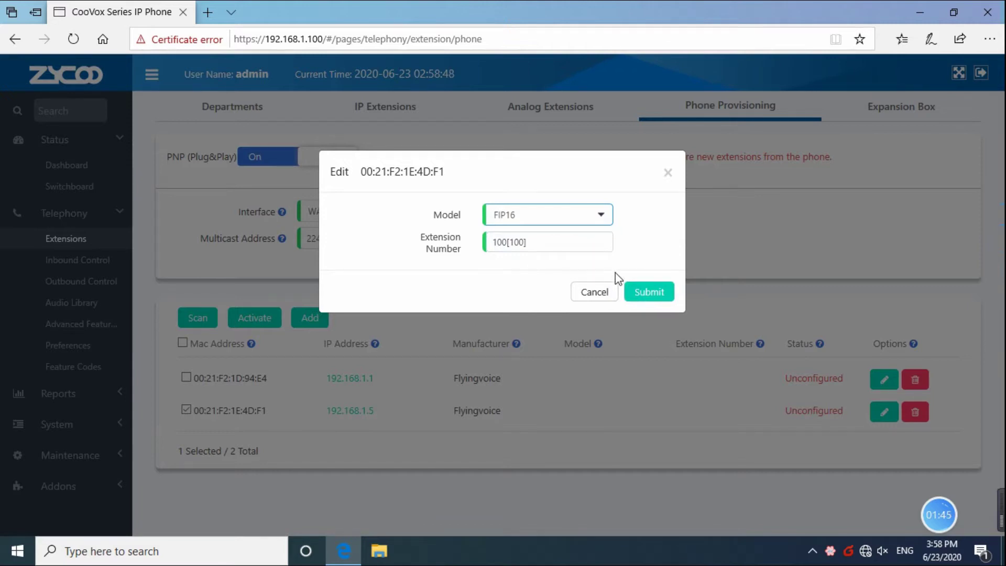
{"action": "left_click", "coordinate": [653, 291]}
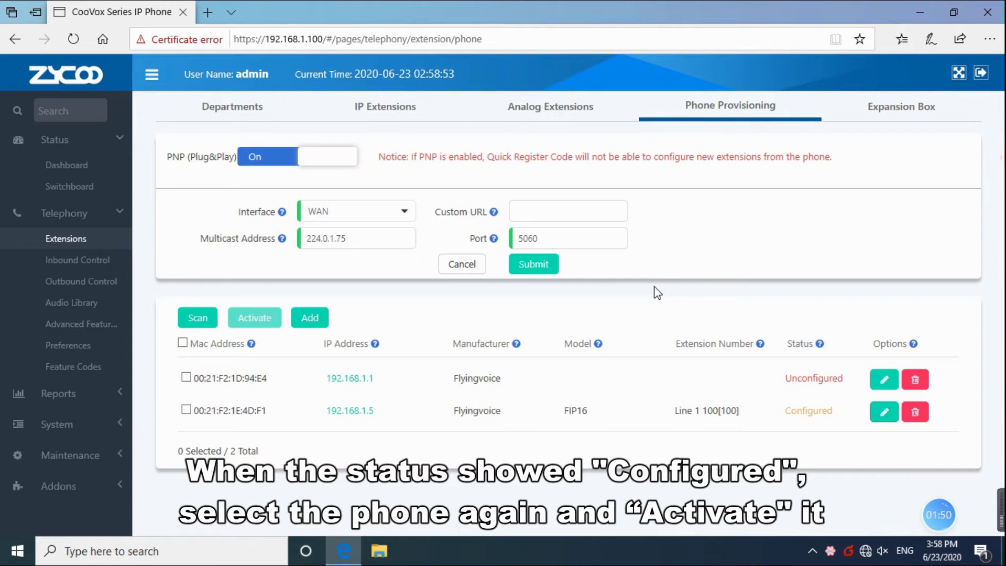
Step: Activate the 192.168.1.5 phone and confirm its reboot
{"action": "left_click", "coordinate": [186, 410]}
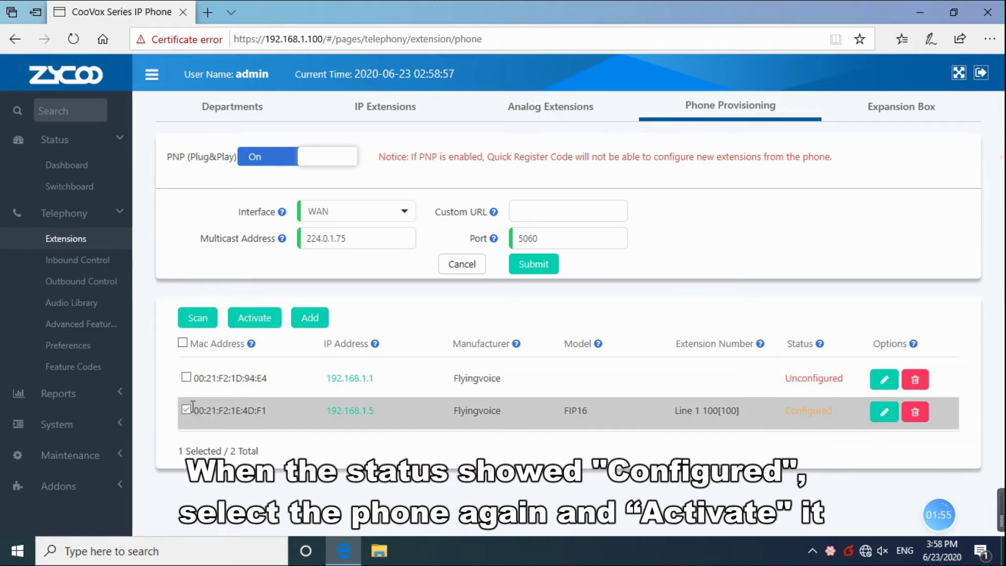
{"action": "left_click", "coordinate": [246, 325]}
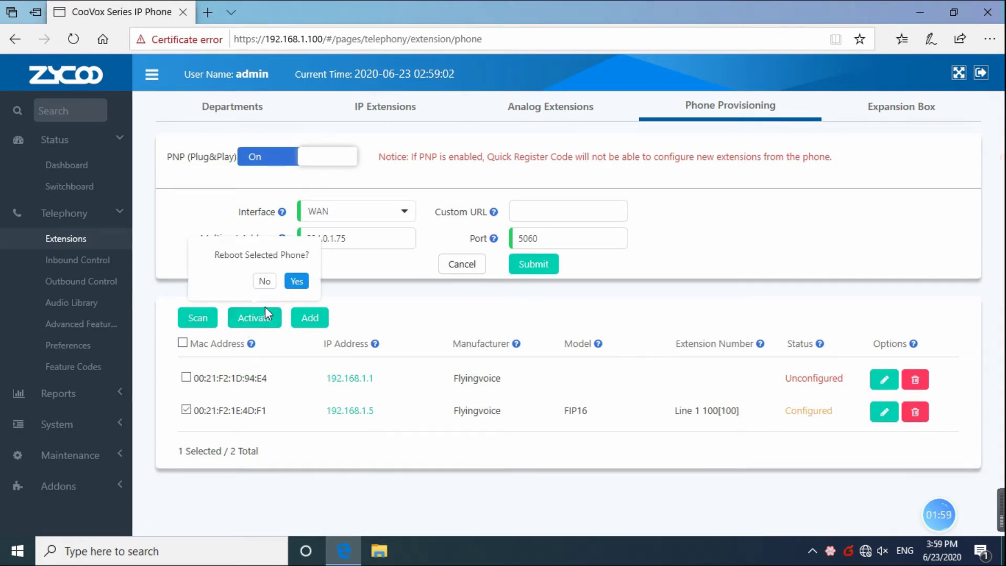
{"action": "left_click", "coordinate": [292, 282]}
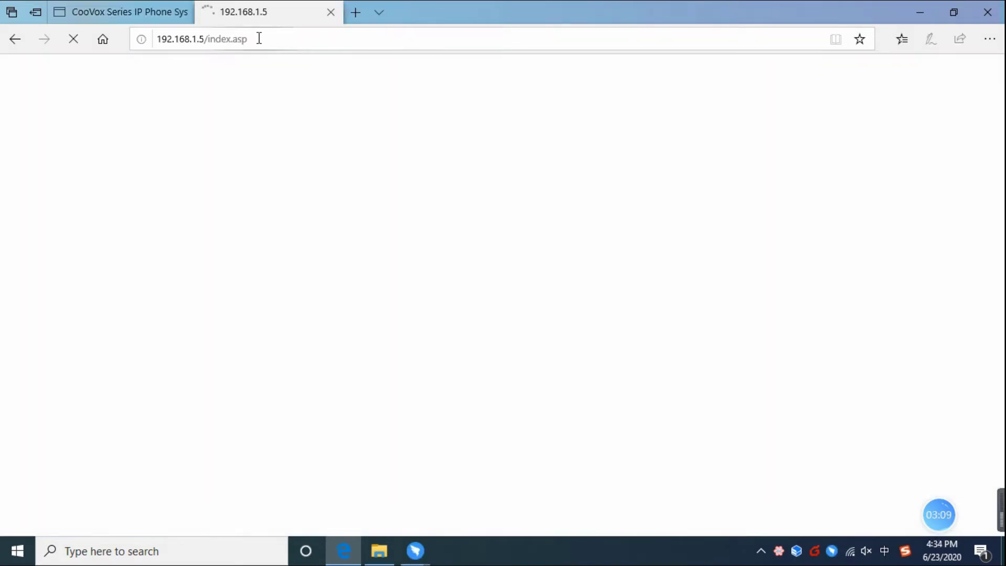
Step: Log in to the FIP16 panel as admin, skip saving the password, and check Line 1 status
{"action": "left_click", "coordinate": [408, 149]}
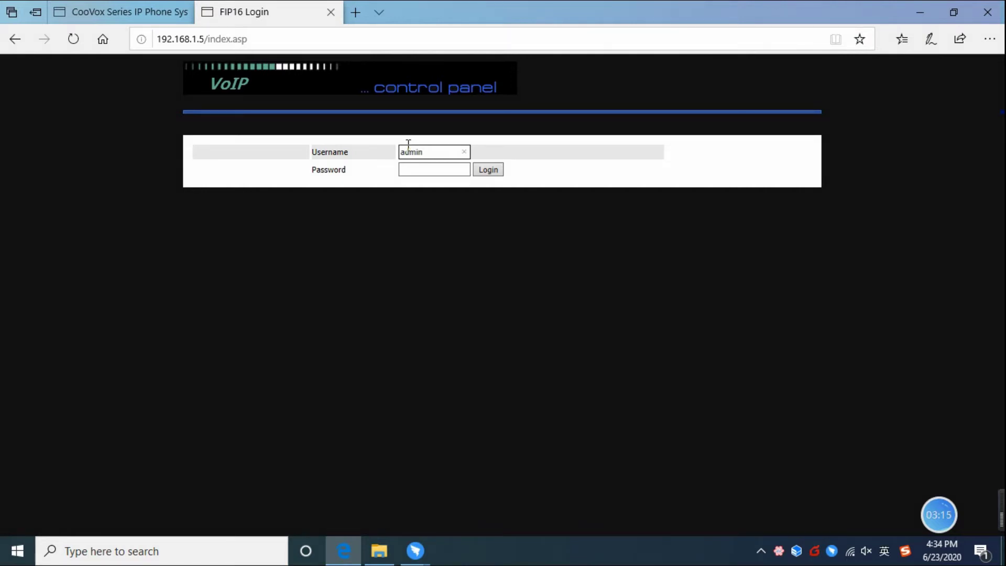
{"action": "left_click", "coordinate": [421, 166]}
{"action": "type", "text": "admin"}
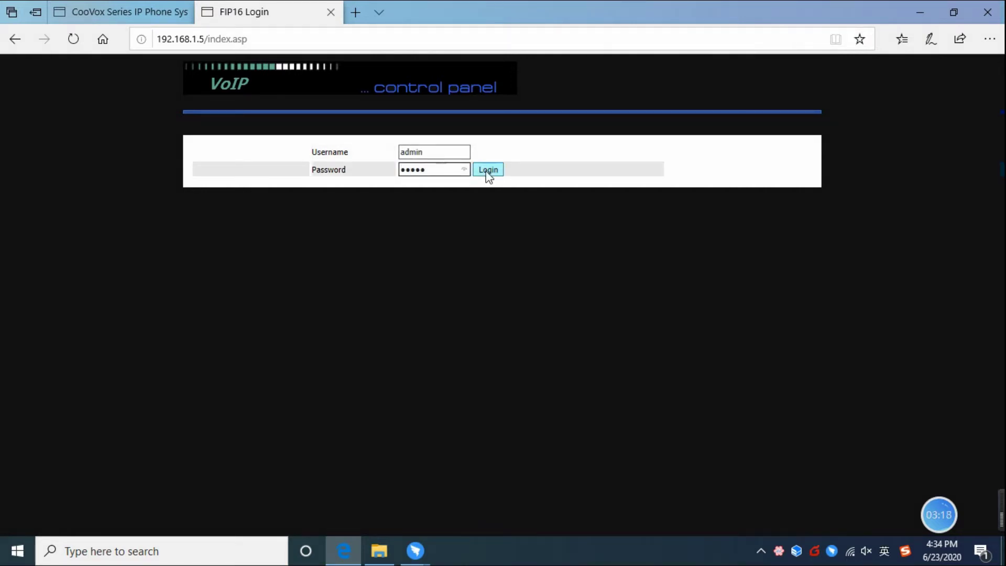
{"action": "left_click", "coordinate": [488, 170]}
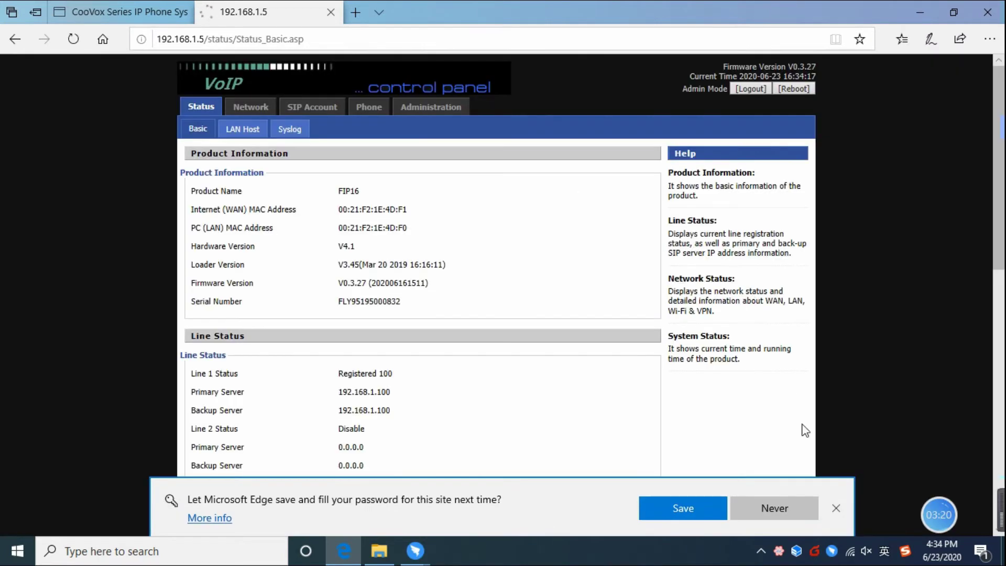
{"action": "left_click", "coordinate": [775, 508]}
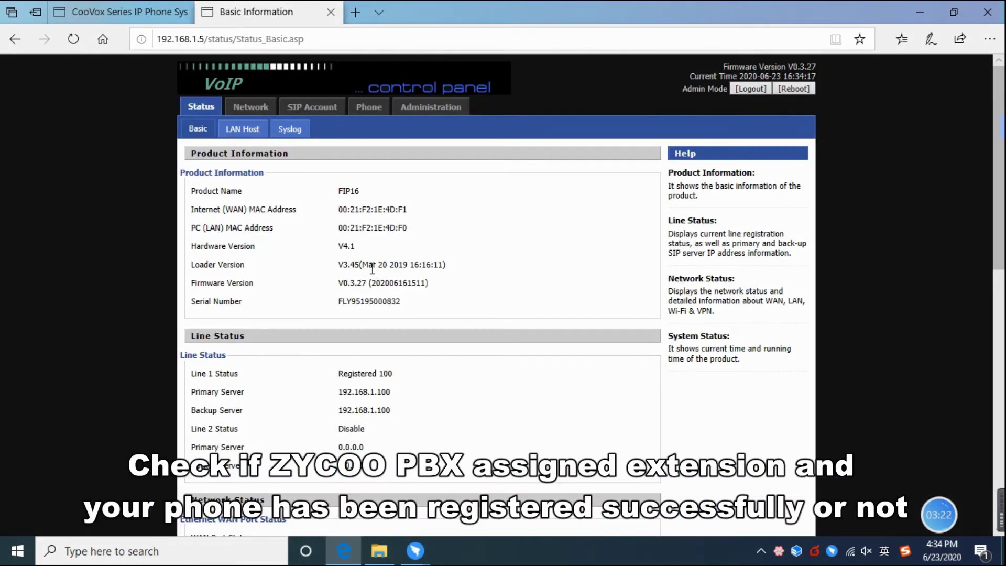
{"action": "left_click", "coordinate": [312, 107]}
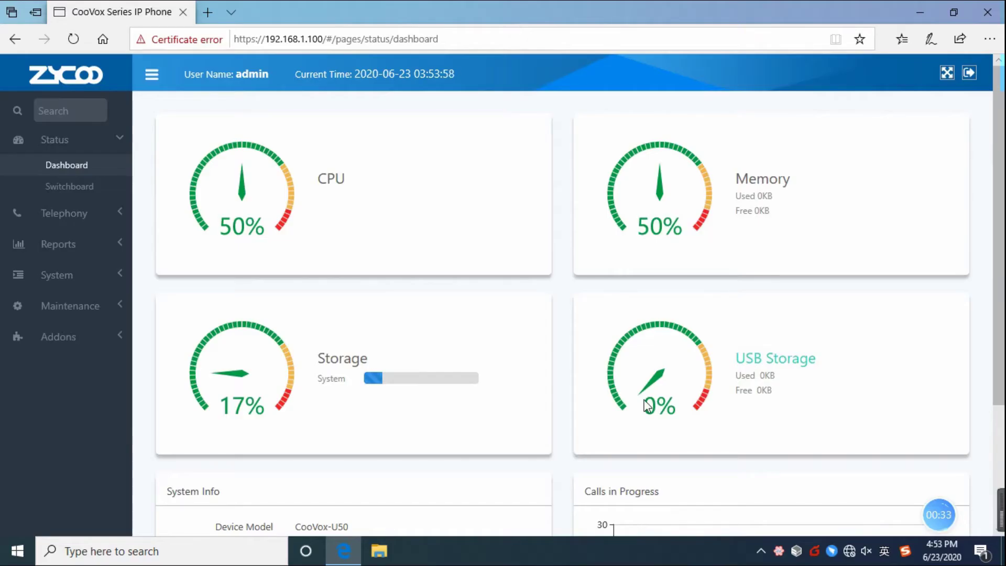
Step: Add IP extension 100 with a saved password, submit it and apply the changes
{"action": "left_click", "coordinate": [87, 214]}
{"action": "left_click", "coordinate": [77, 238]}
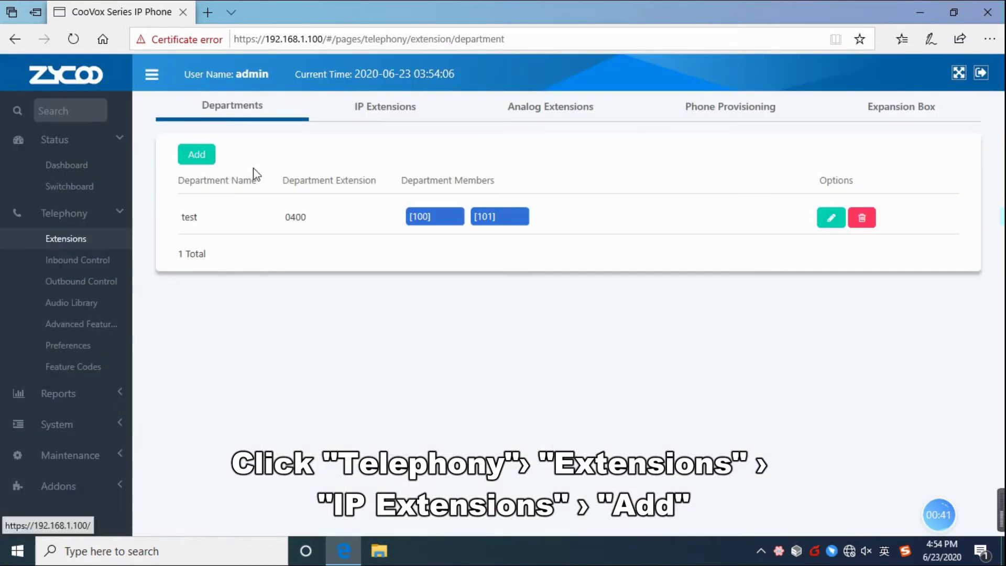
{"action": "left_click", "coordinate": [383, 108]}
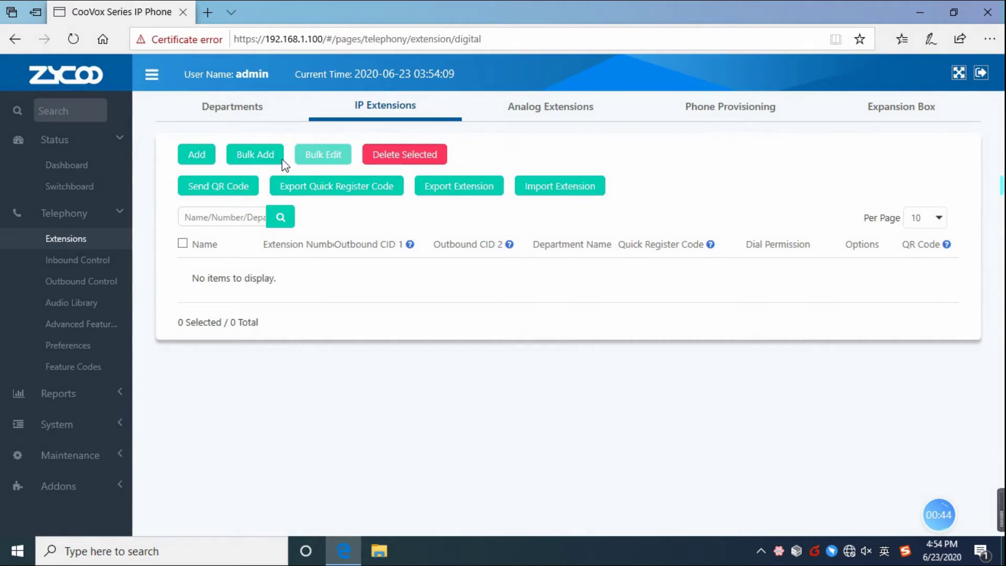
{"action": "left_click", "coordinate": [189, 156]}
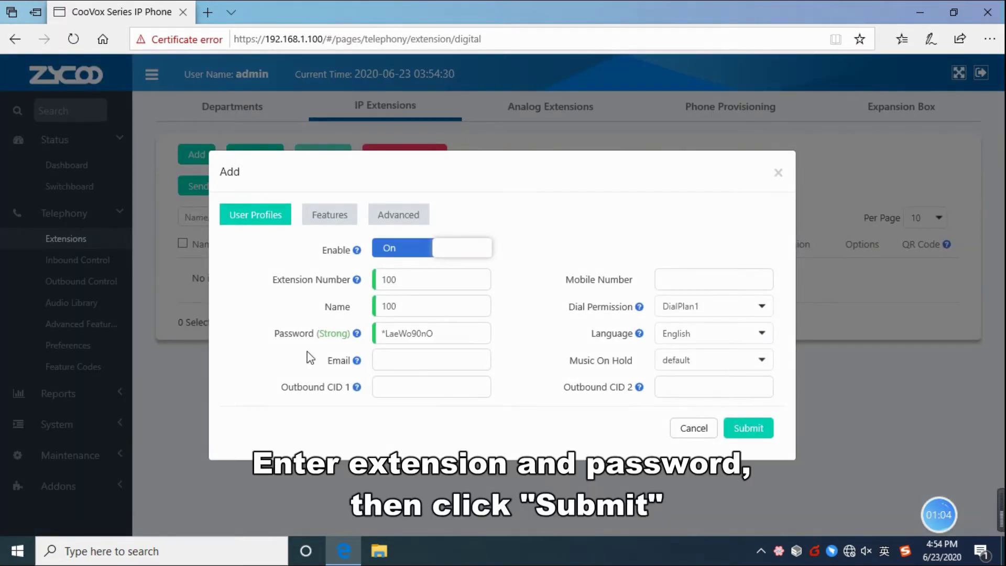
{"action": "left_click", "coordinate": [444, 334]}
{"action": "key", "text": "BackSpace"}
{"action": "key", "text": "BackSpace"}
{"action": "key", "text": "BackSpace"}
{"action": "key", "text": "BackSpace"}
{"action": "key", "text": "BackSpace"}
{"action": "key", "text": "BackSpace"}
{"action": "key", "text": "BackSpace"}
{"action": "key", "text": "BackSpace"}
{"action": "key", "text": "BackSpace"}
{"action": "left_click", "coordinate": [367, 352]}
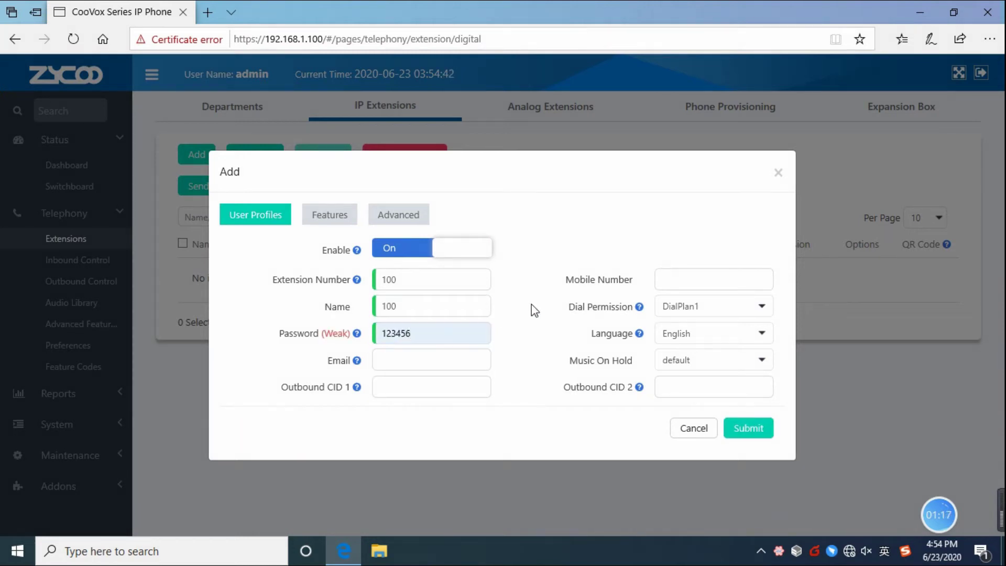
{"action": "left_click", "coordinate": [749, 429]}
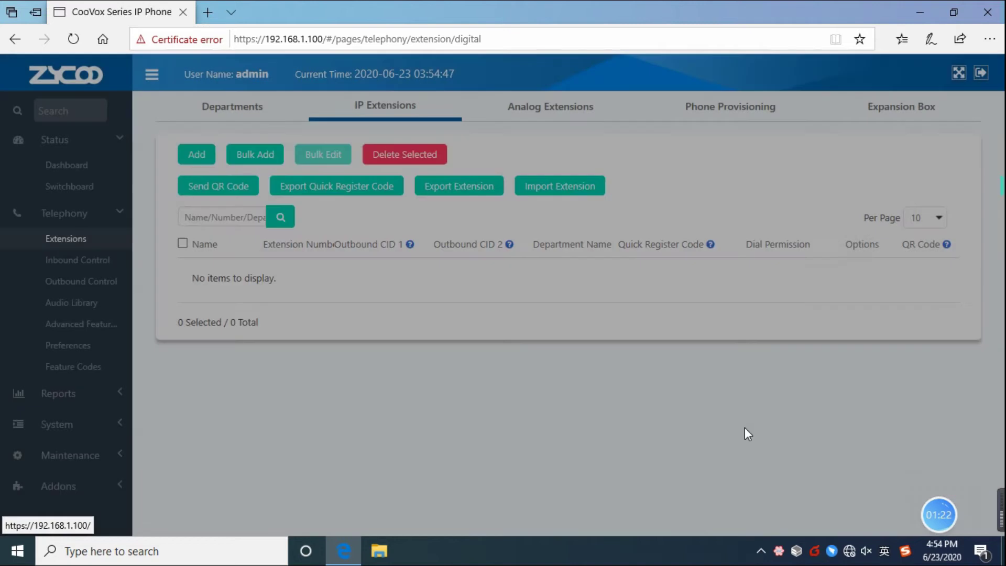
{"action": "left_click", "coordinate": [822, 76]}
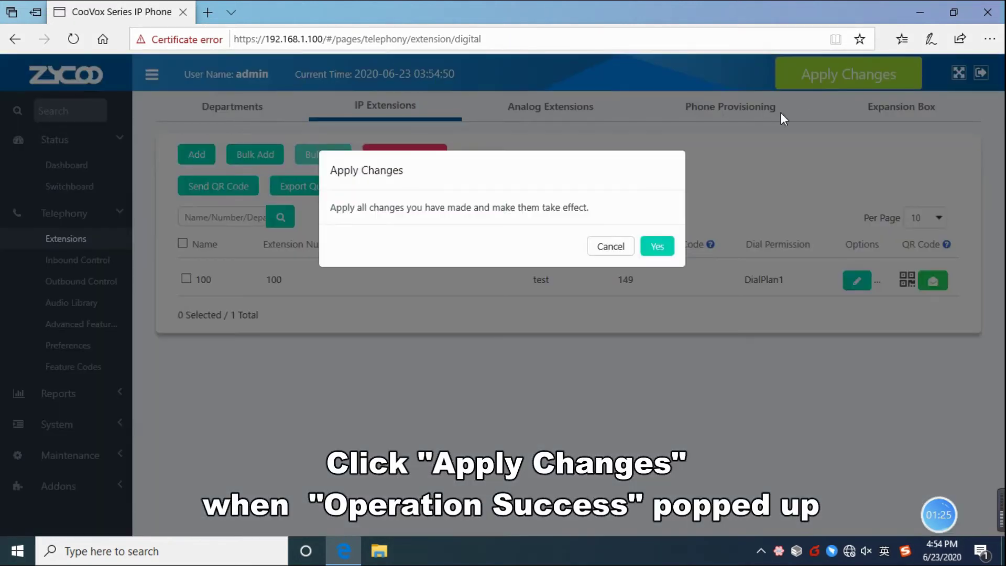
{"action": "left_click", "coordinate": [667, 247]}
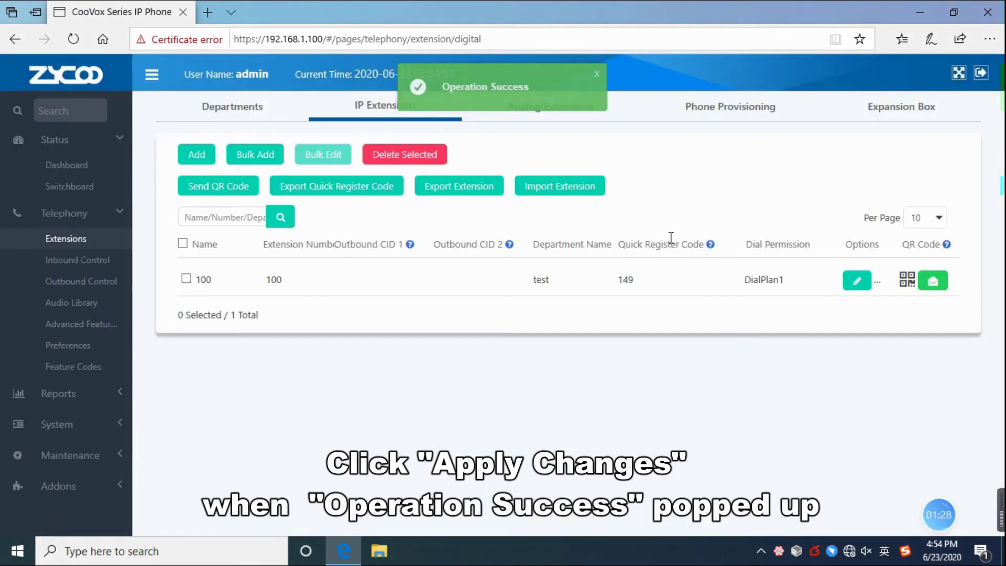
Step: Turn PNP plug-and-play on under Phone Provisioning and go to the desktop
{"action": "left_click", "coordinate": [726, 110]}
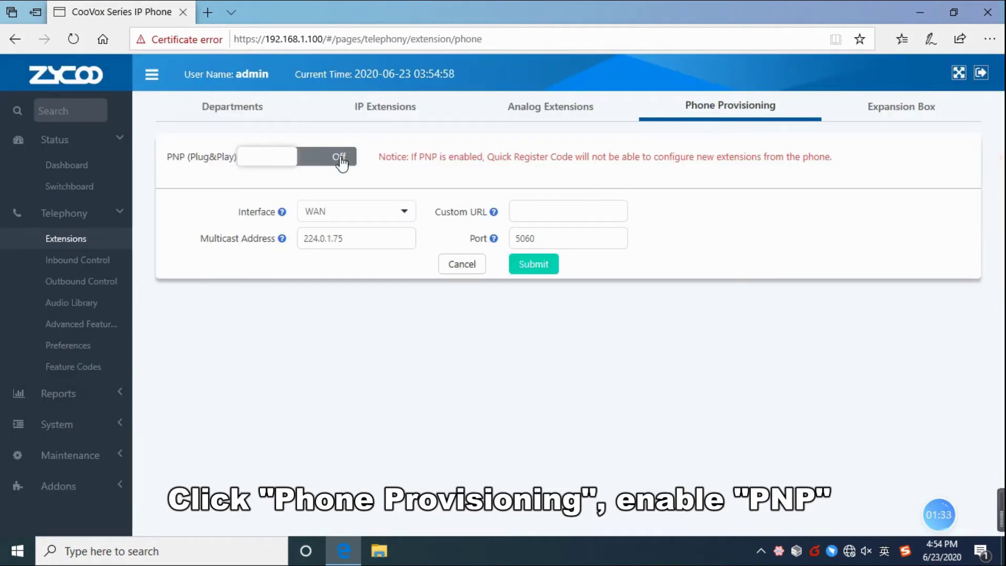
{"action": "left_click", "coordinate": [340, 161]}
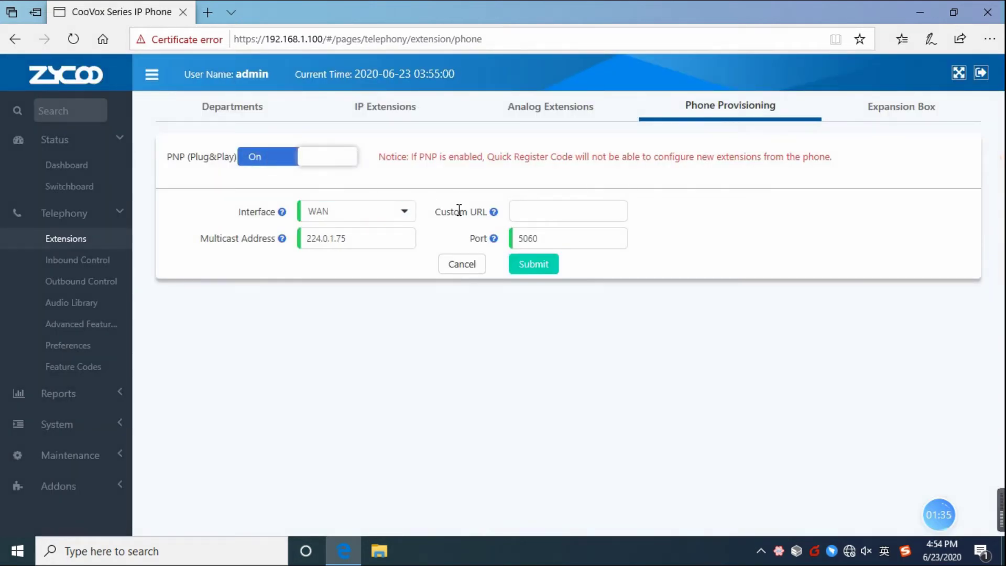
{"action": "left_click", "coordinate": [919, 13]}
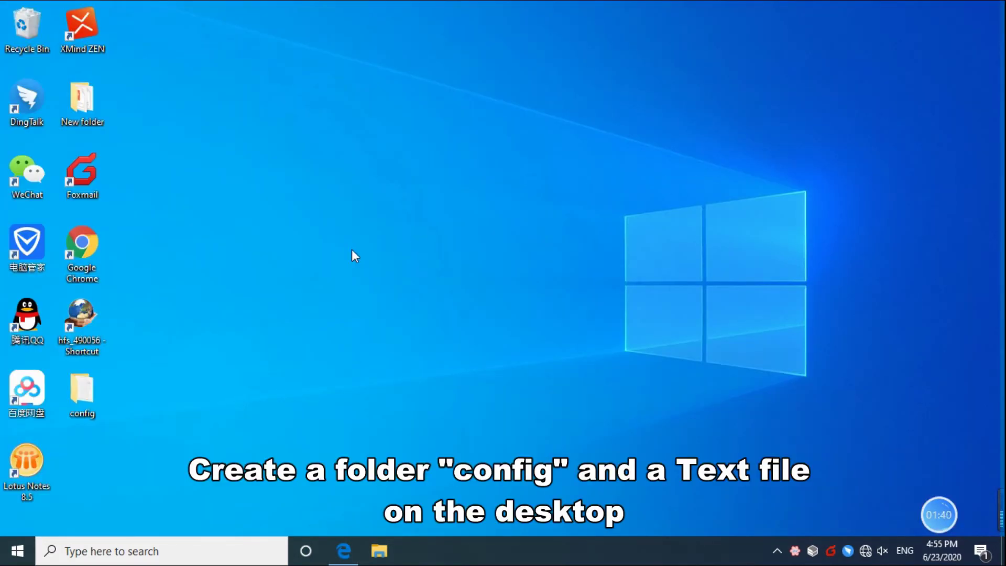
Step: In config\New.txt set SIP enable 1, domain 192.168.1.100, port 5060 and extension 100
{"action": "double_click", "coordinate": [96, 377]}
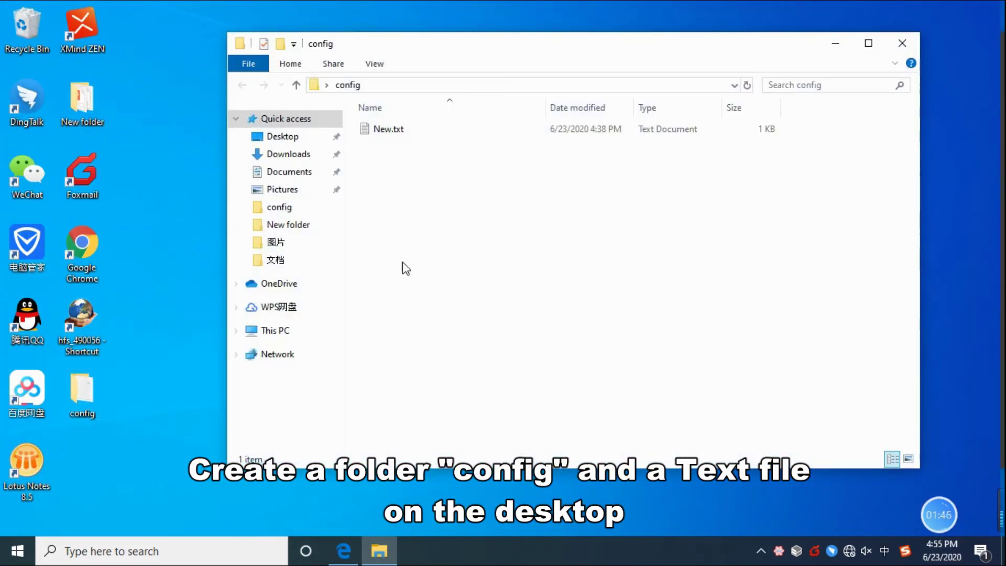
{"action": "double_click", "coordinate": [388, 131]}
{"action": "left_click", "coordinate": [269, 149]}
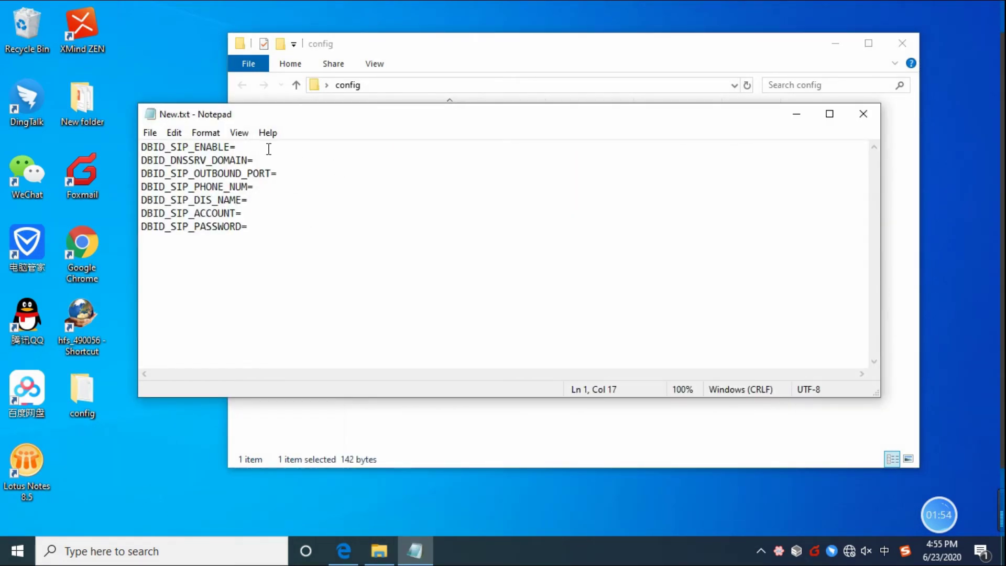
{"action": "type", "text": "1"}
{"action": "left_click", "coordinate": [277, 155]}
{"action": "type", "text": "192.168.1.100"}
{"action": "left_click", "coordinate": [286, 173]}
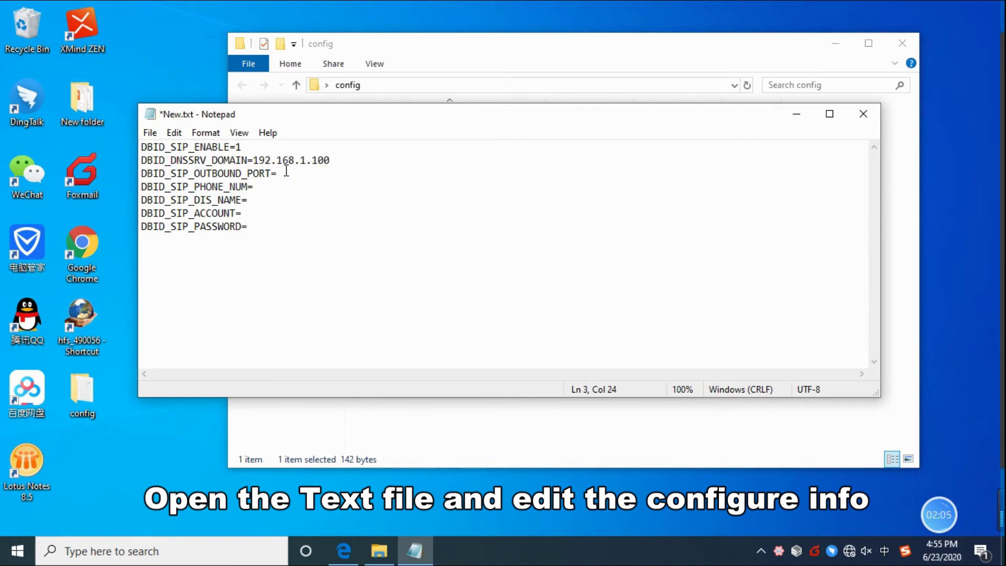
{"action": "type", "text": "506"}
{"action": "type", "text": "100"}
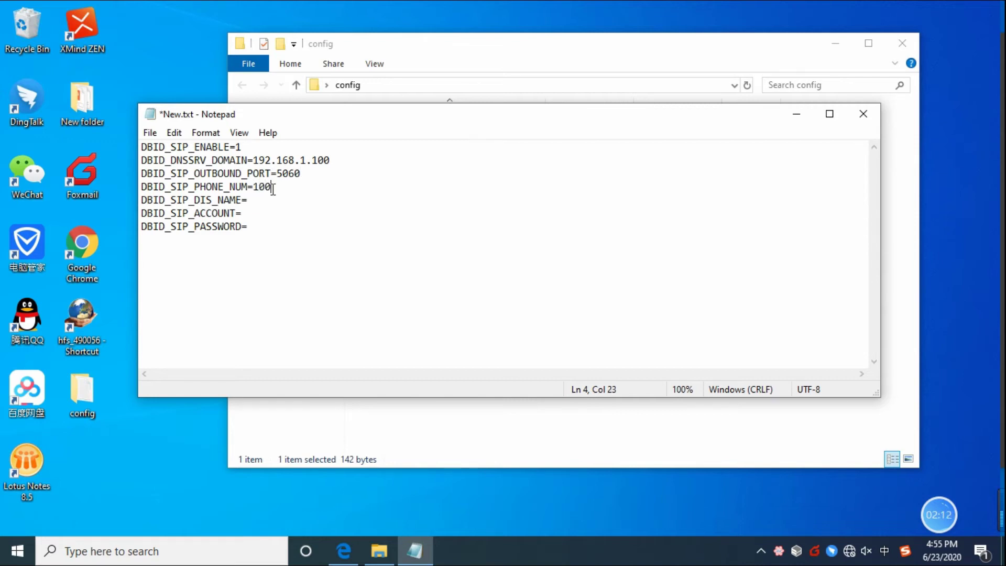
{"action": "type", "text": "100"}
Step: Fill in the DBID_SIP_PASSWORD value, save New.txt and close Notepad
{"action": "left_click", "coordinate": [260, 225]}
{"action": "type", "text": "123456"}
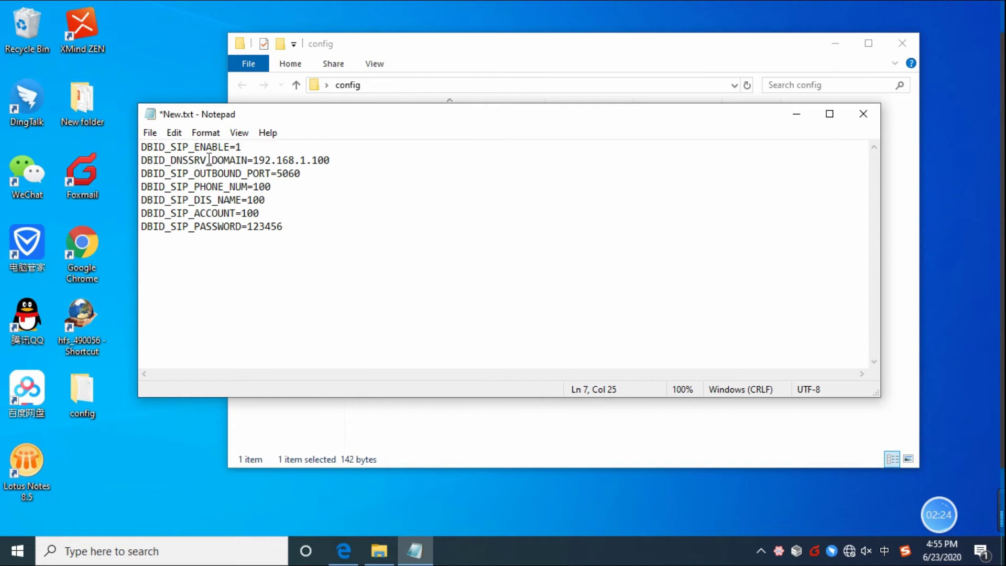
{"action": "left_click", "coordinate": [150, 132]}
{"action": "left_click", "coordinate": [166, 198]}
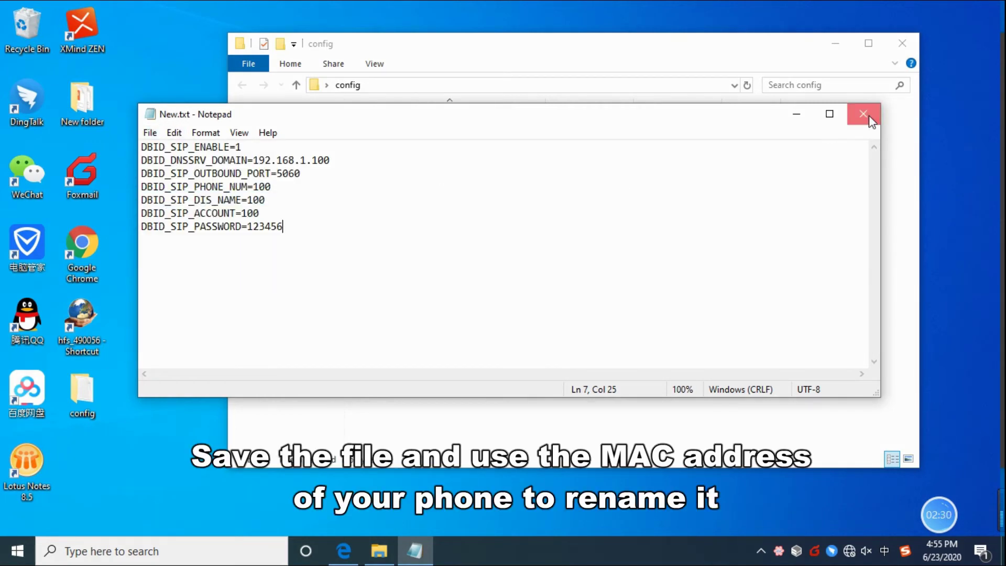
{"action": "left_click", "coordinate": [864, 114]}
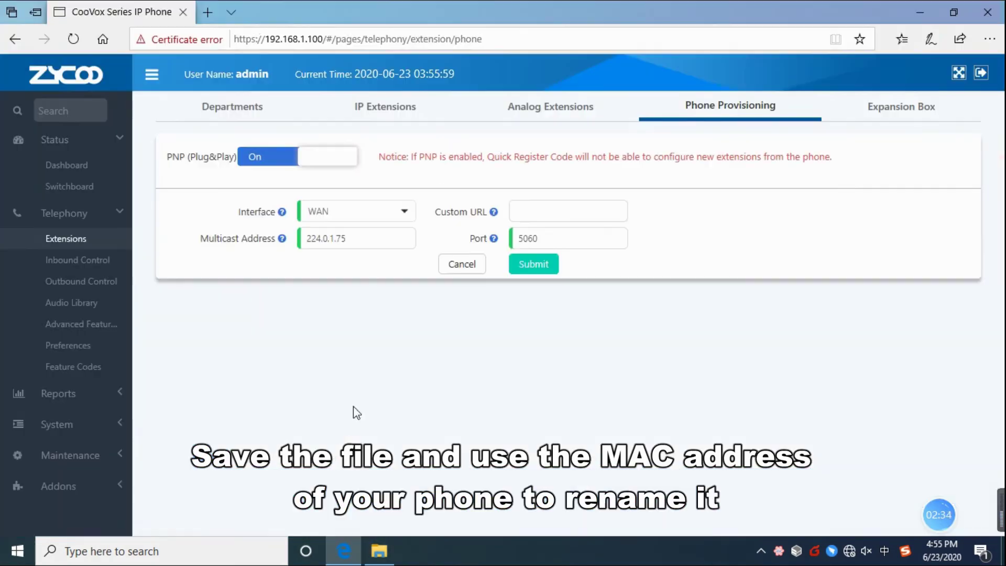
Step: Log in to the phone panel at 192.168.1.5 and select its WAN MAC 00:21:F2:1E:4D:F1
{"action": "left_click", "coordinate": [210, 11]}
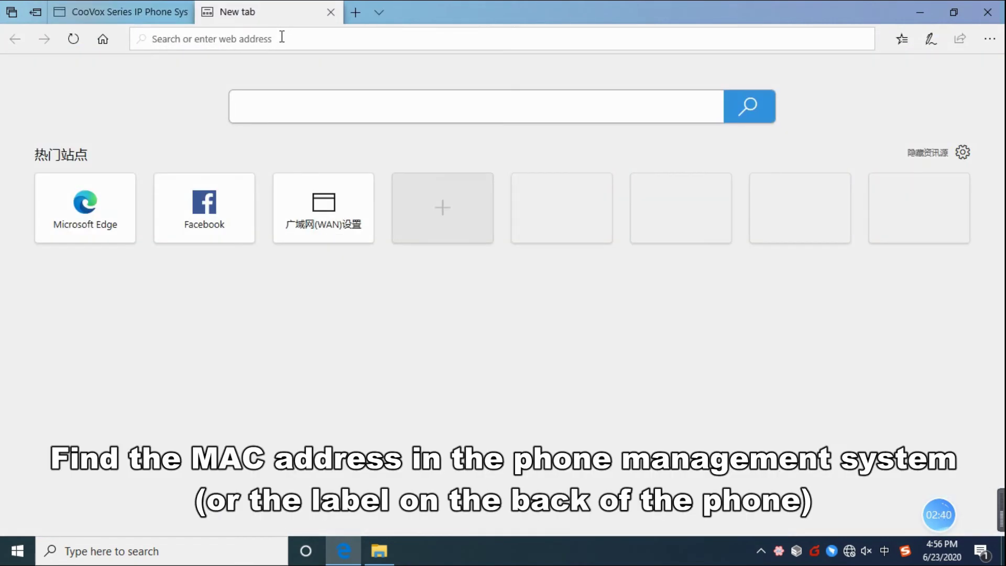
{"action": "type", "text": "192.168.1."}
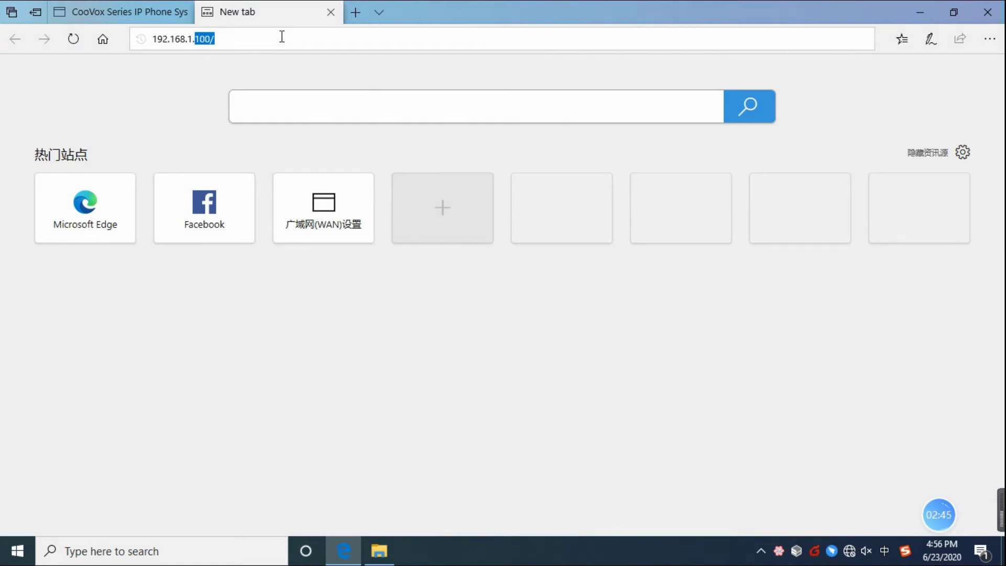
{"action": "type", "text": "5/"}
{"action": "key", "text": "Return"}
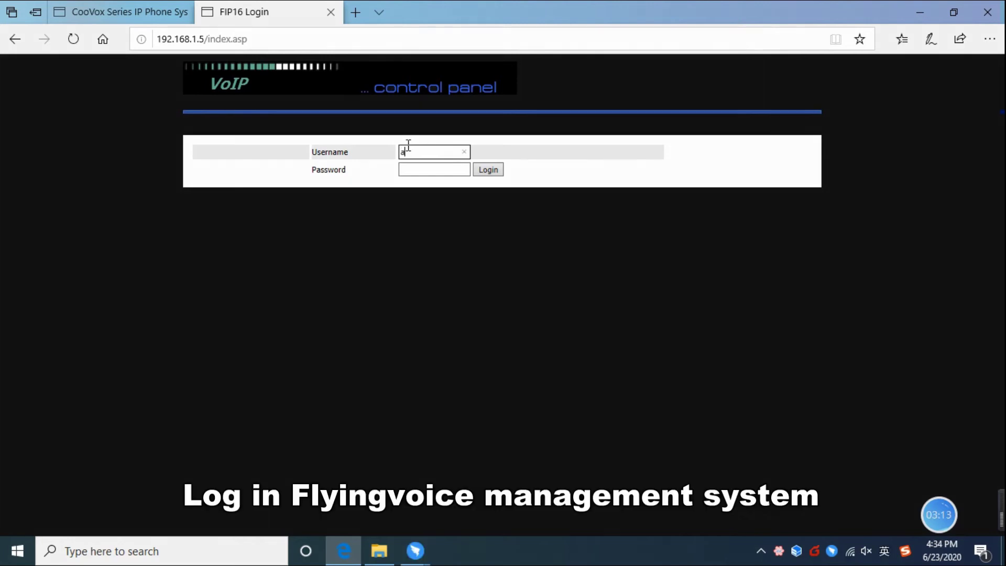
{"action": "left_click", "coordinate": [419, 165]}
{"action": "type", "text": "admin"}
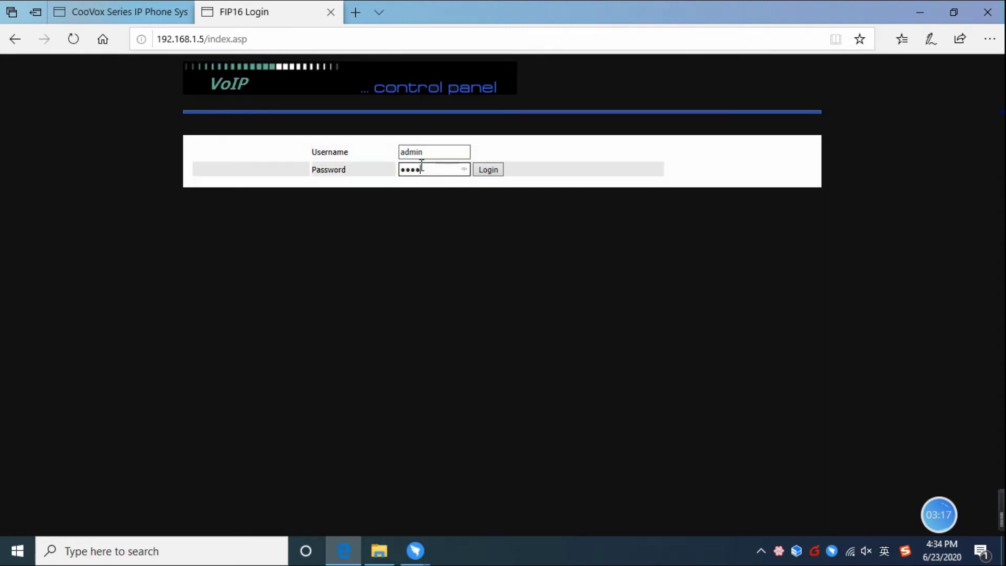
{"action": "left_click", "coordinate": [488, 169]}
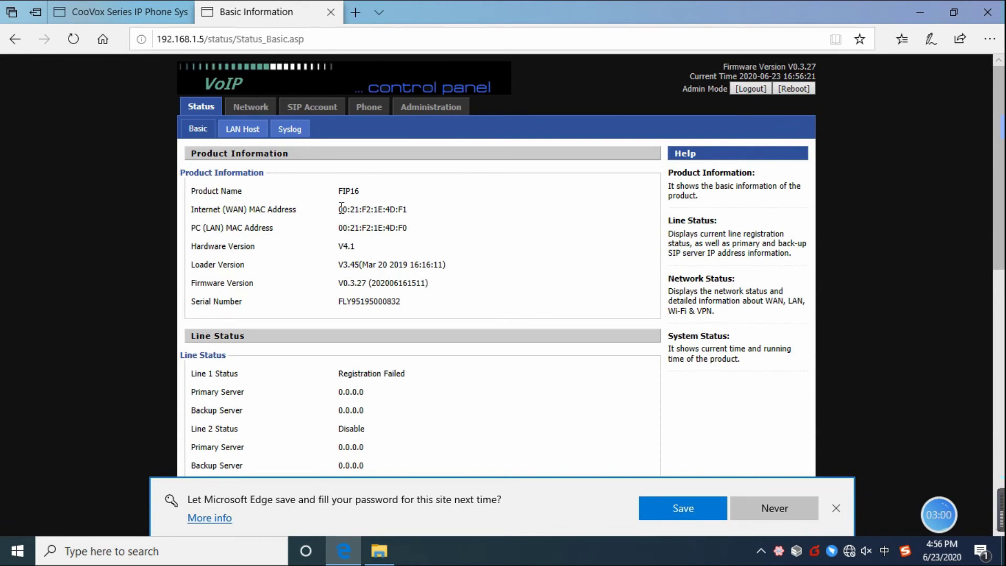
{"action": "left_click_drag", "start_coordinate": [339, 208], "coordinate": [409, 212]}
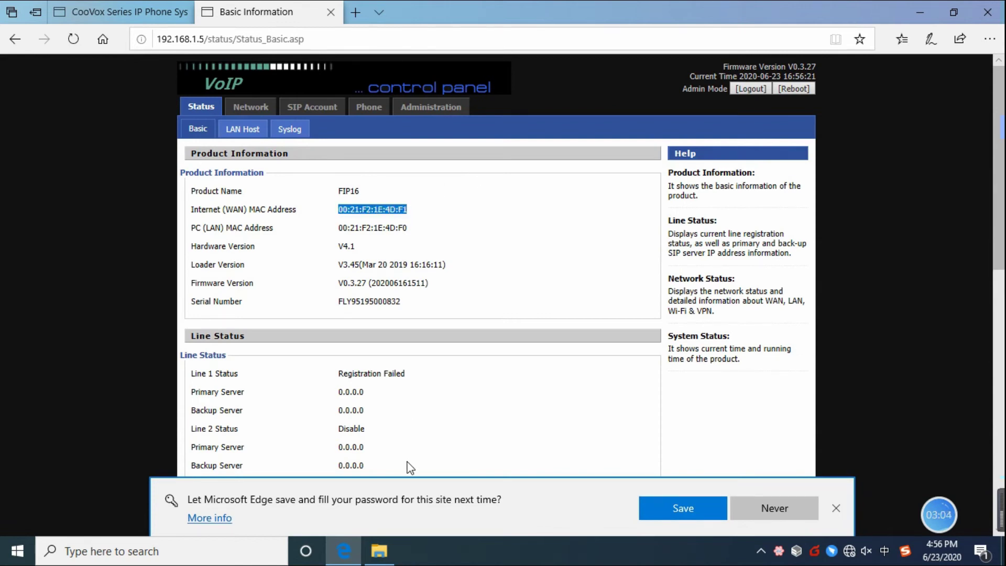
{"action": "left_click", "coordinate": [388, 541]}
Step: Rename New.txt to 0021F21E4DF1 without an extension, accepting the extension-change warning
{"action": "right_click", "coordinate": [407, 133]}
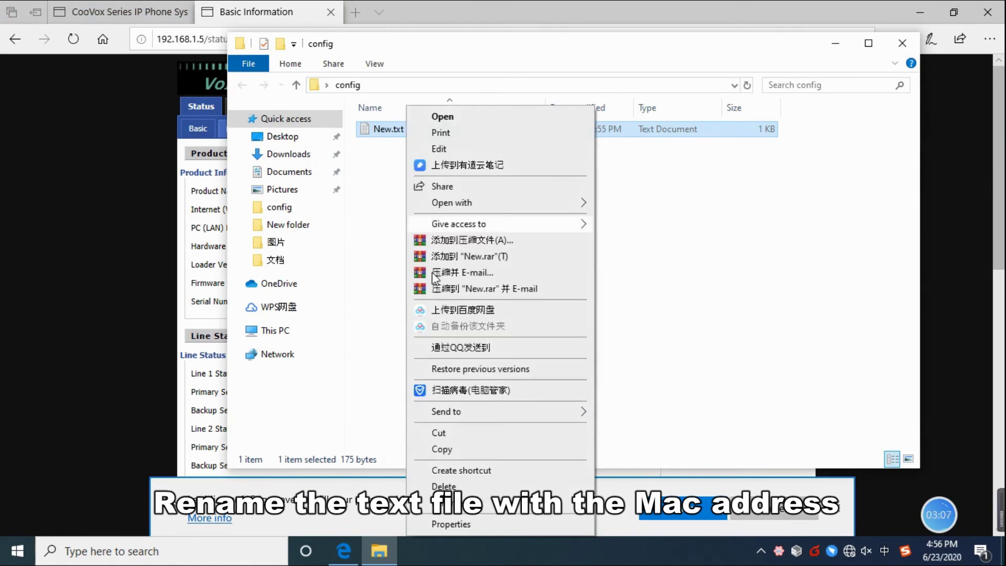
{"action": "left_click", "coordinate": [452, 504]}
{"action": "type", "text": "0021F21E4DF1"}
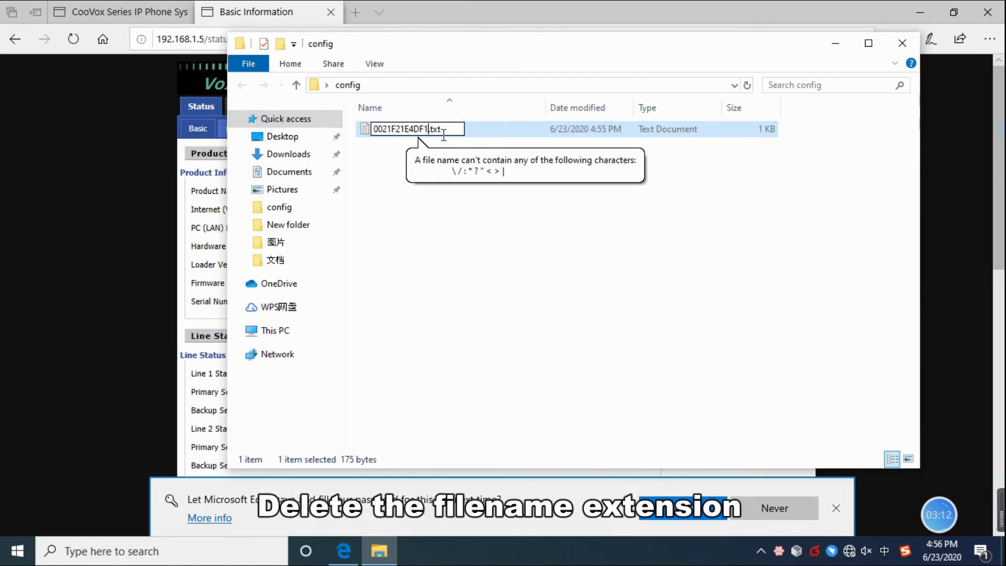
{"action": "key", "text": "BackSpace"}
{"action": "key", "text": "BackSpace"}
{"action": "key", "text": "BackSpace"}
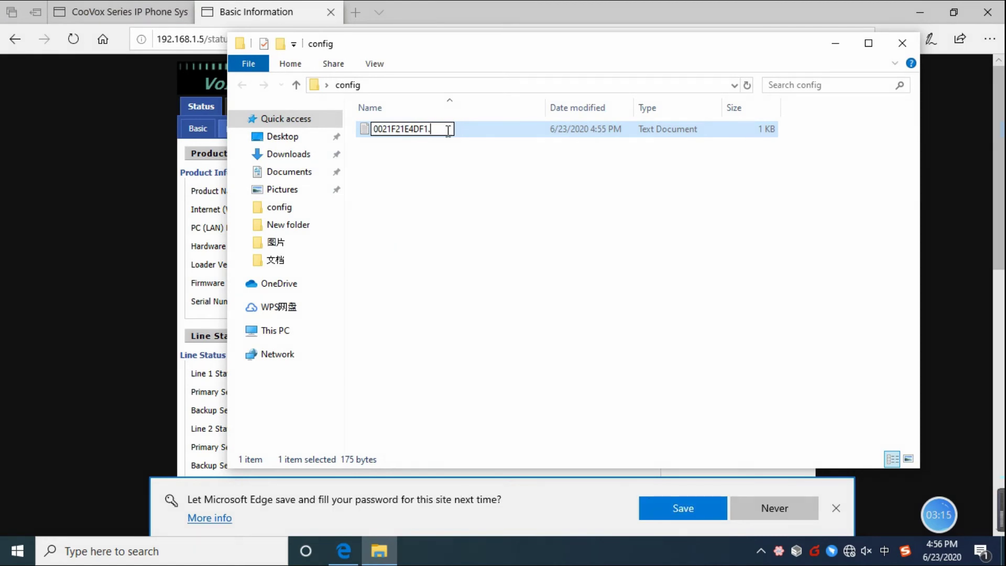
{"action": "key", "text": "Return"}
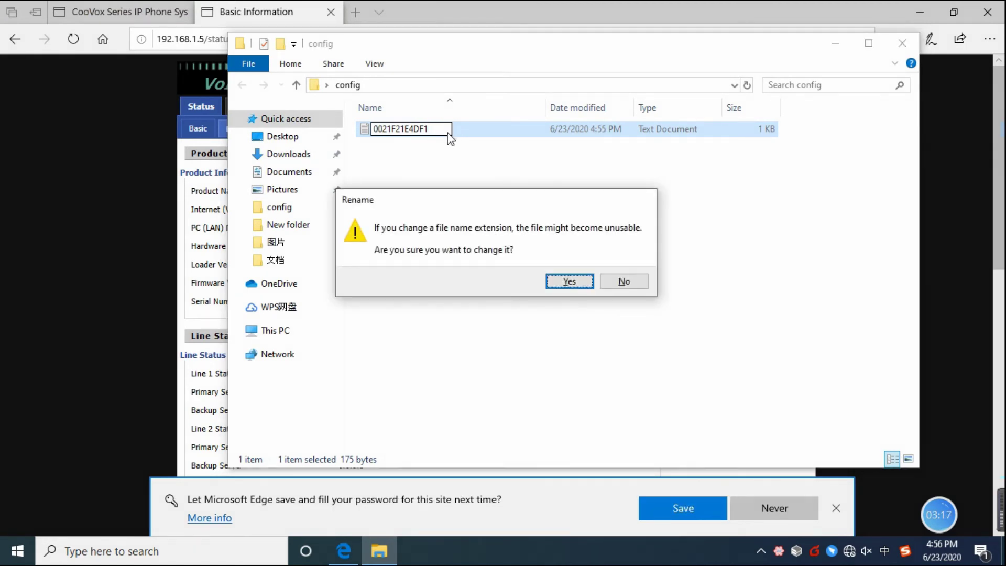
{"action": "left_click", "coordinate": [566, 281]}
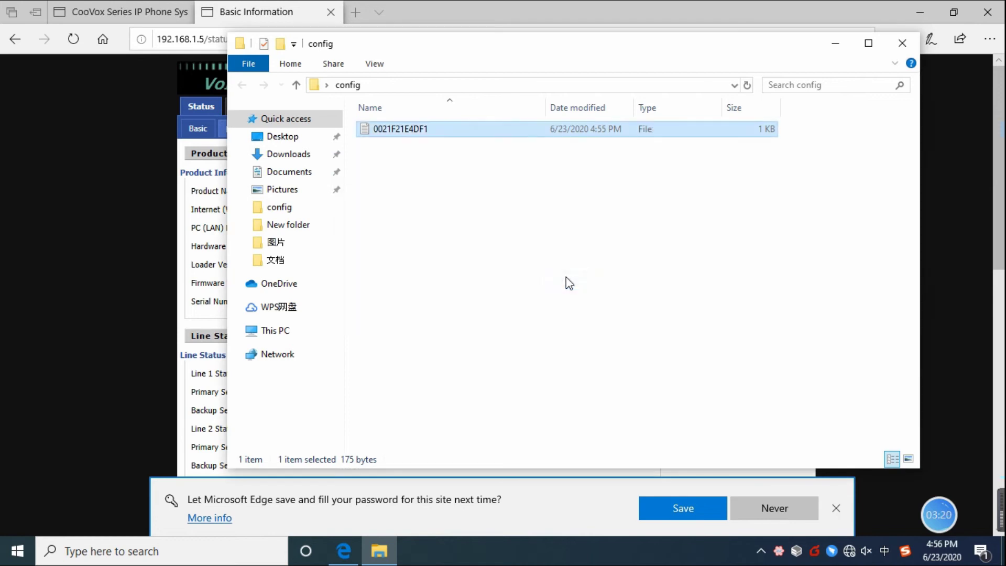
{"action": "left_click", "coordinate": [541, 259]}
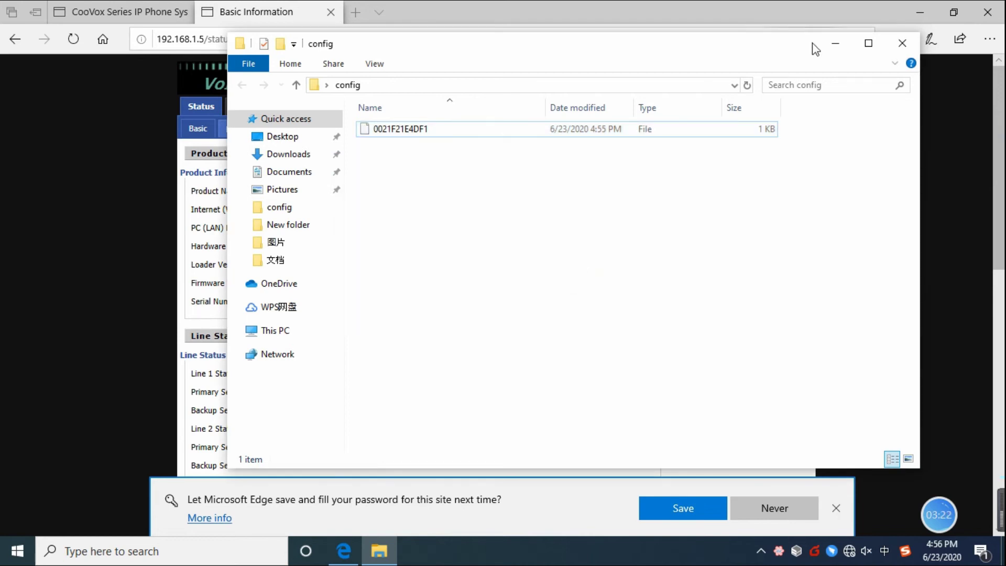
{"action": "left_click", "coordinate": [830, 44]}
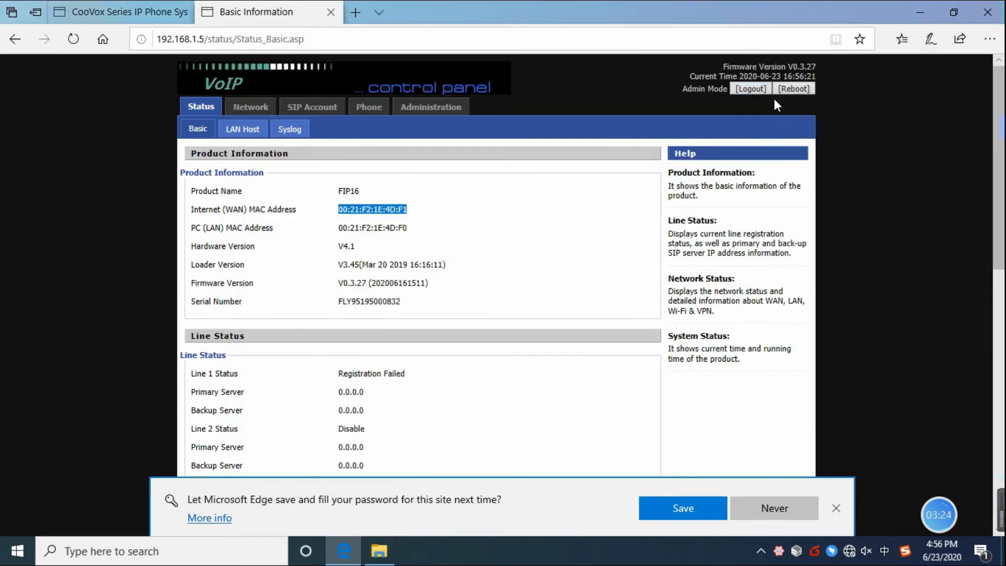
{"action": "left_click", "coordinate": [916, 11]}
Step: Launch HFS and add the desktop config folder as a virtual folder
{"action": "double_click", "coordinate": [87, 317]}
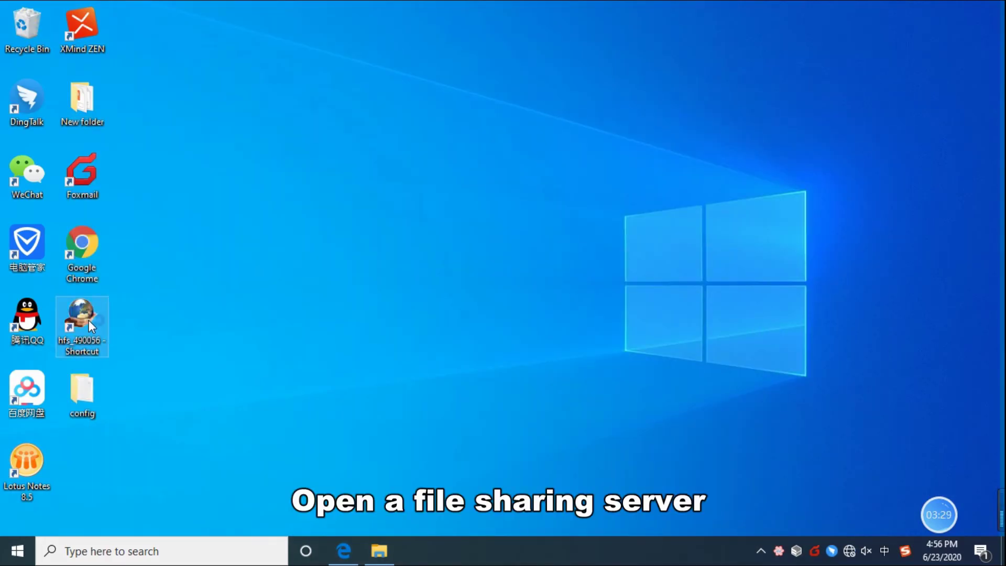
{"action": "right_click", "coordinate": [283, 234]}
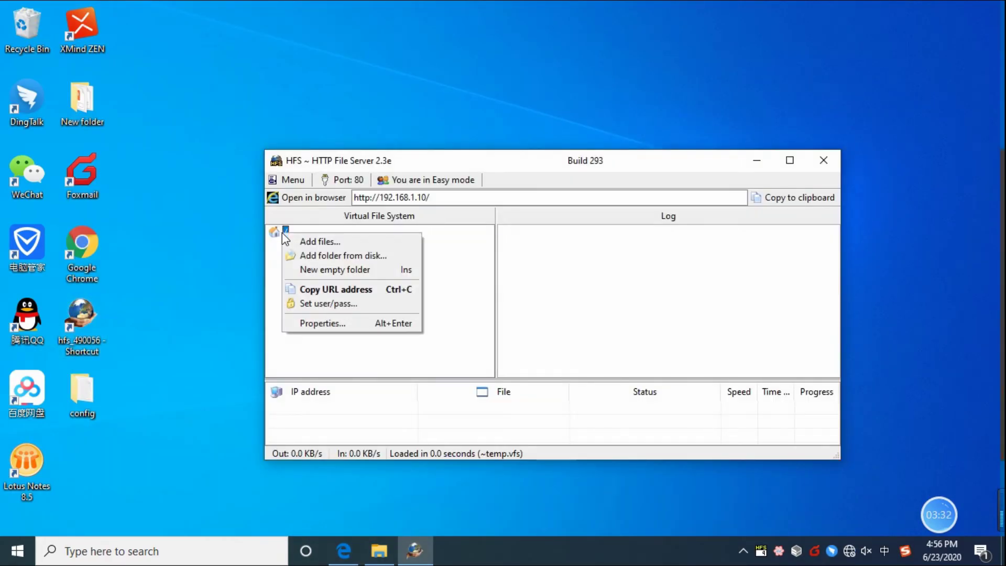
{"action": "left_click", "coordinate": [304, 255]}
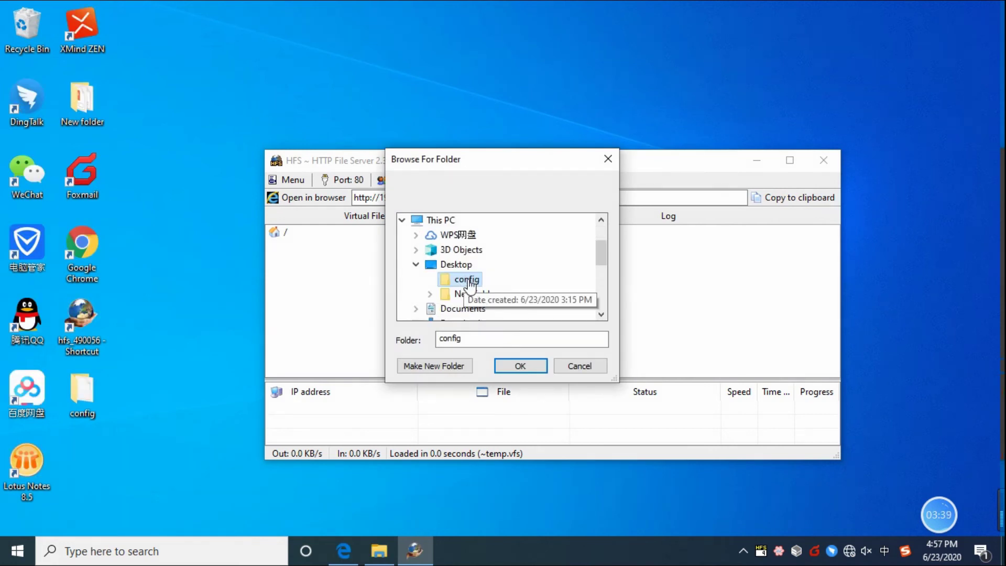
{"action": "left_click", "coordinate": [513, 365]}
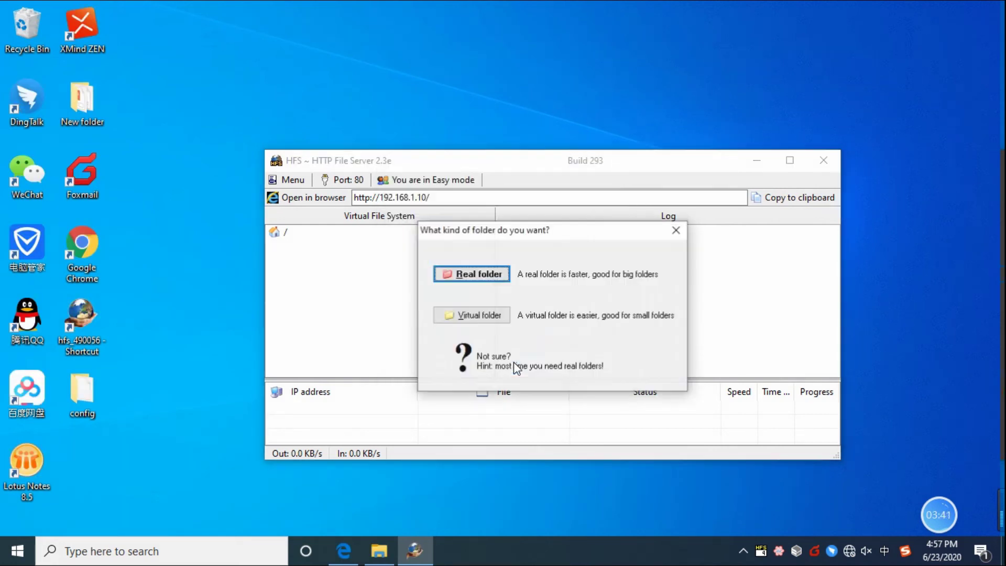
{"action": "left_click", "coordinate": [484, 317]}
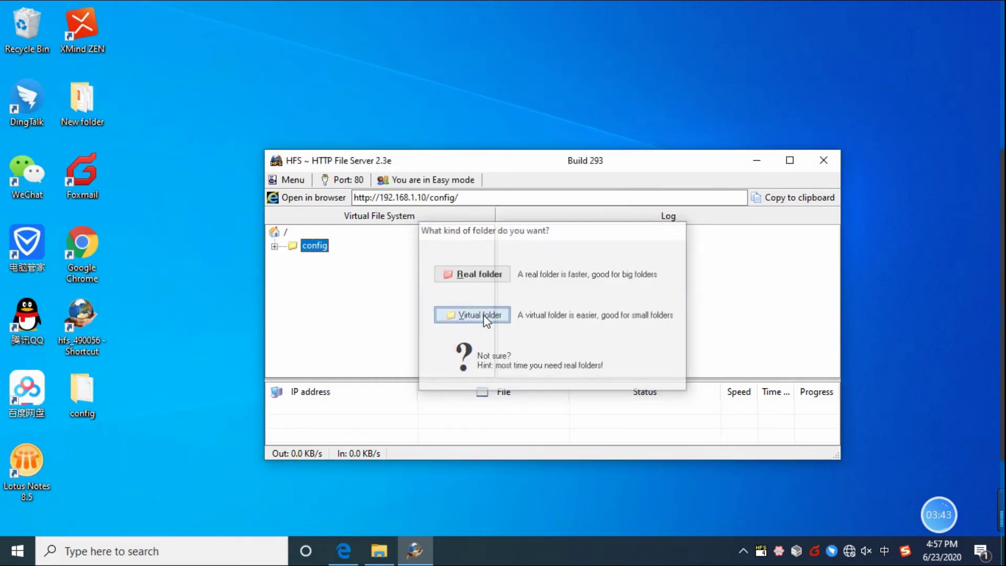
{"action": "left_click", "coordinate": [274, 246]}
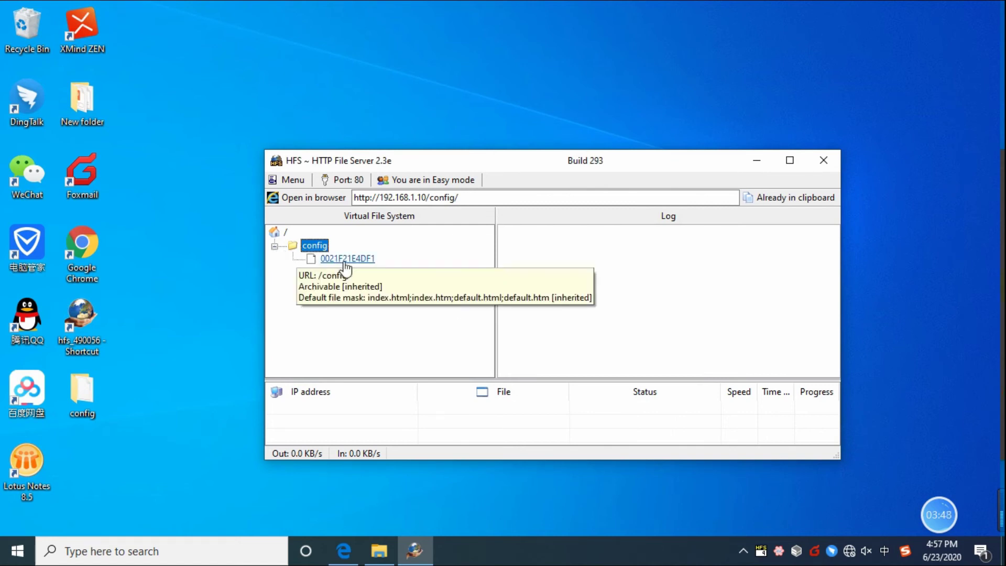
{"action": "left_click", "coordinate": [454, 200]}
{"action": "left_click_drag", "start_coordinate": [473, 195], "coordinate": [357, 195]}
{"action": "right_click", "coordinate": [374, 195]}
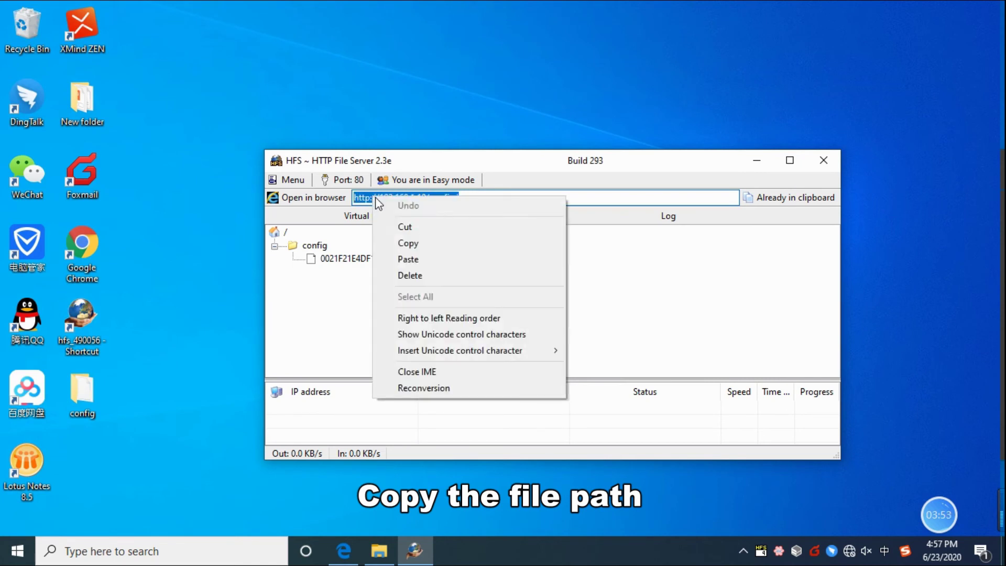
{"action": "left_click", "coordinate": [411, 244]}
{"action": "left_click", "coordinate": [344, 550]}
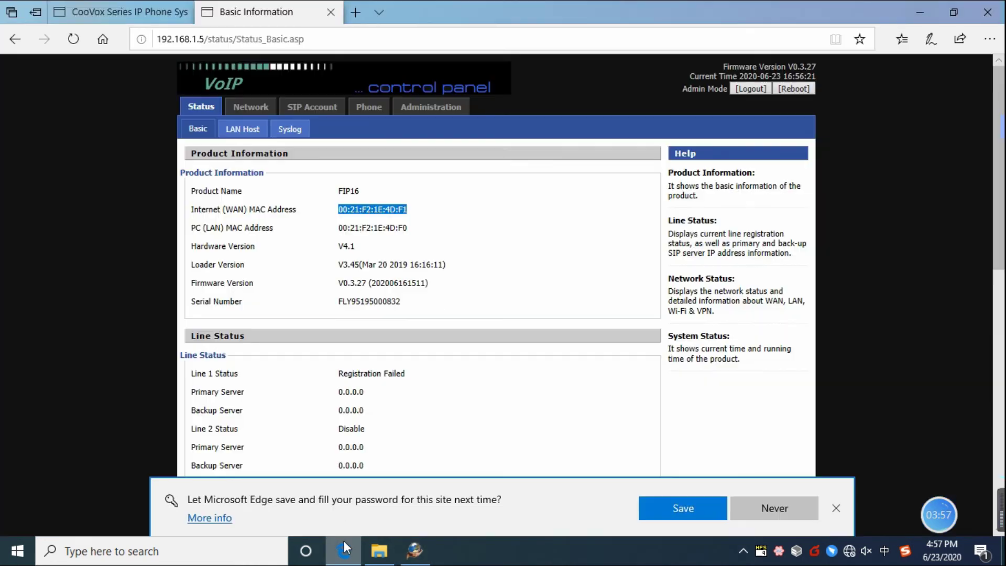
{"action": "left_click", "coordinate": [139, 11]}
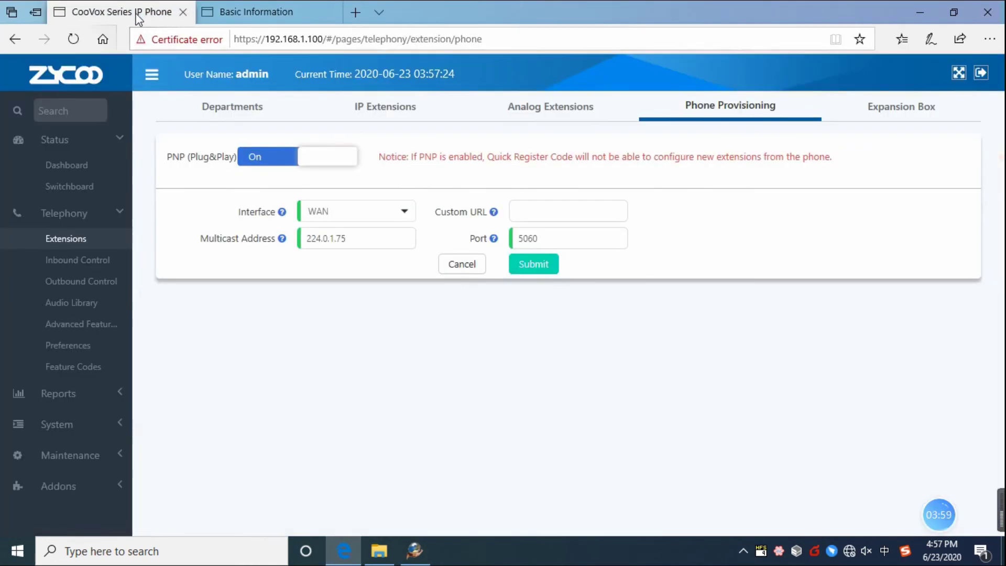
{"action": "left_click", "coordinate": [537, 210]}
{"action": "left_click", "coordinate": [538, 210]}
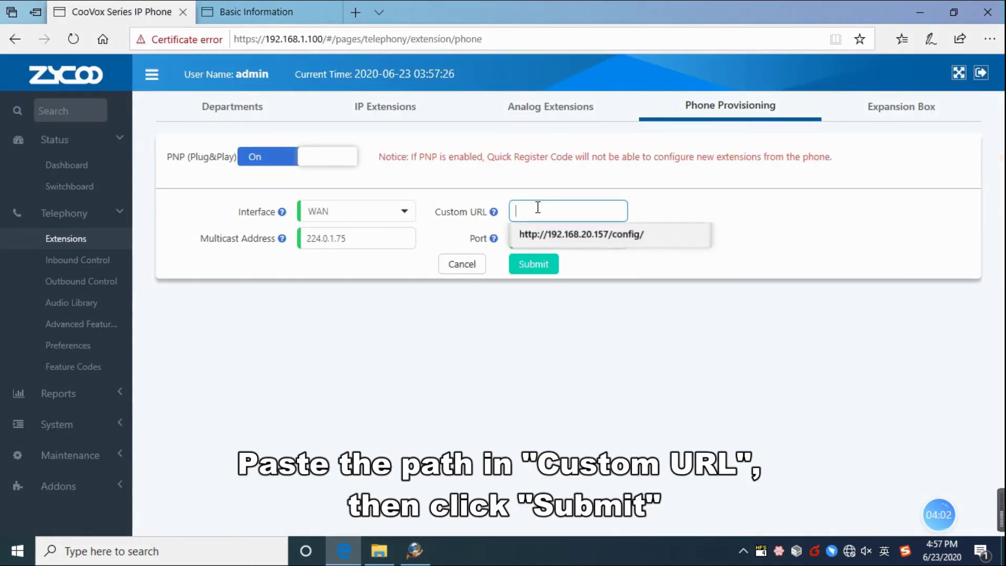
{"action": "key", "text": "ctrl+v"}
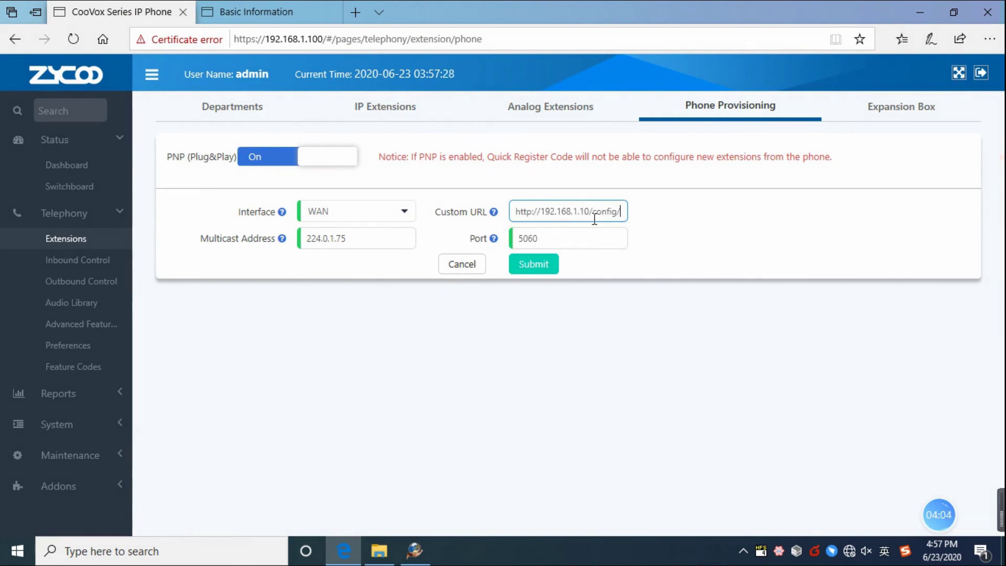
{"action": "left_click", "coordinate": [537, 268]}
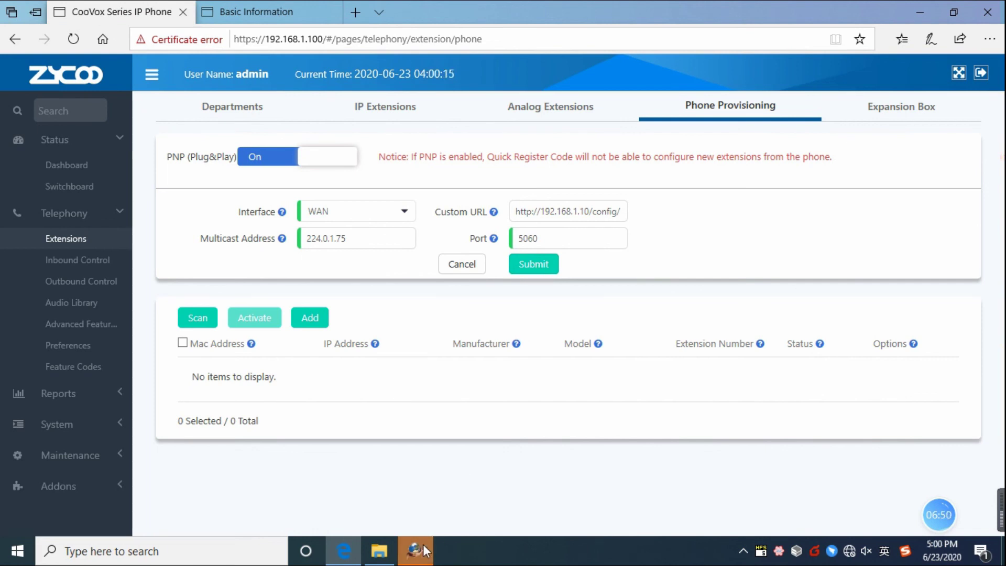
Step: Check the HFS download log, then reload the FIP16 login page and select its Username field
{"action": "left_click", "coordinate": [415, 550]}
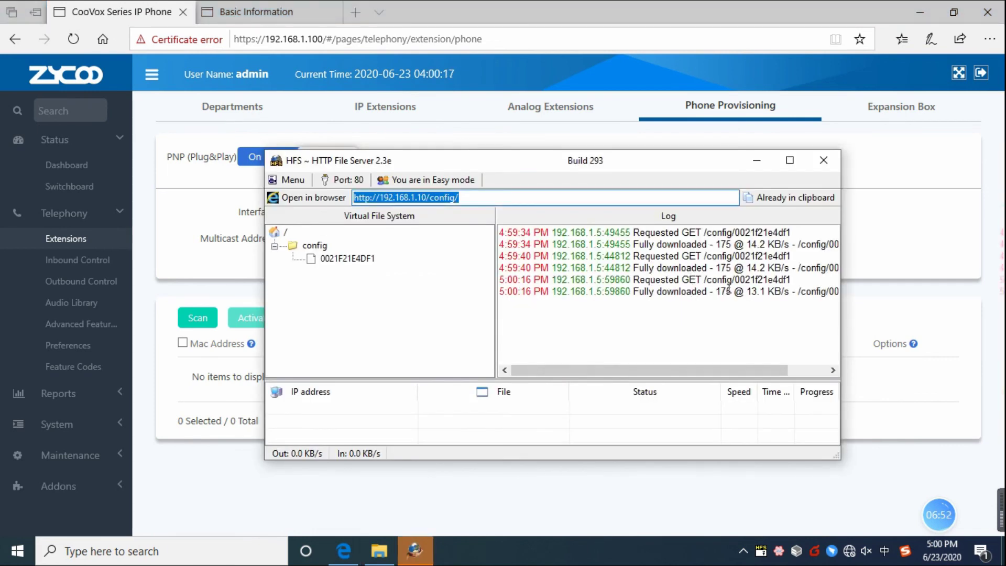
{"action": "left_click", "coordinate": [263, 16]}
{"action": "left_click", "coordinate": [73, 38]}
{"action": "left_click", "coordinate": [425, 154]}
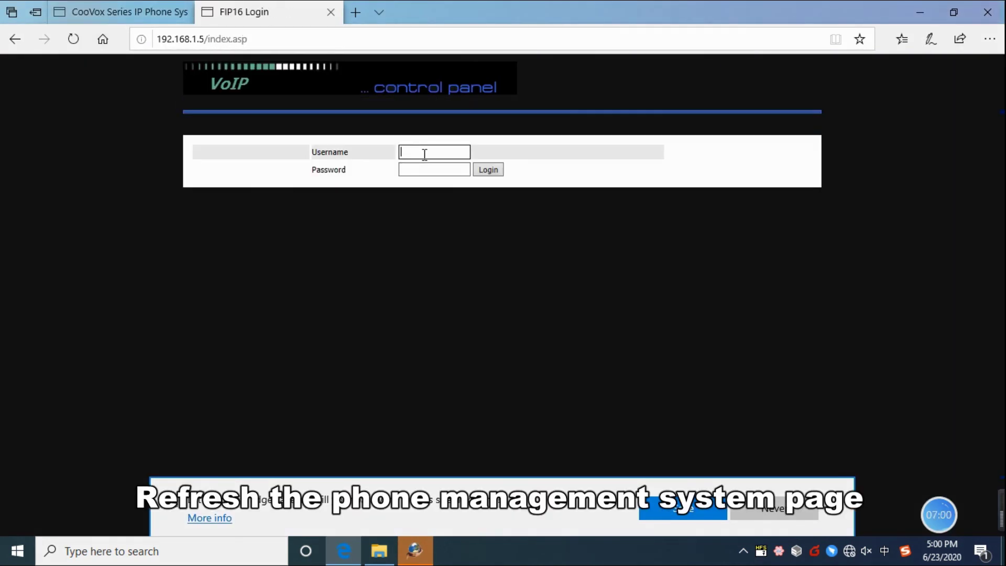
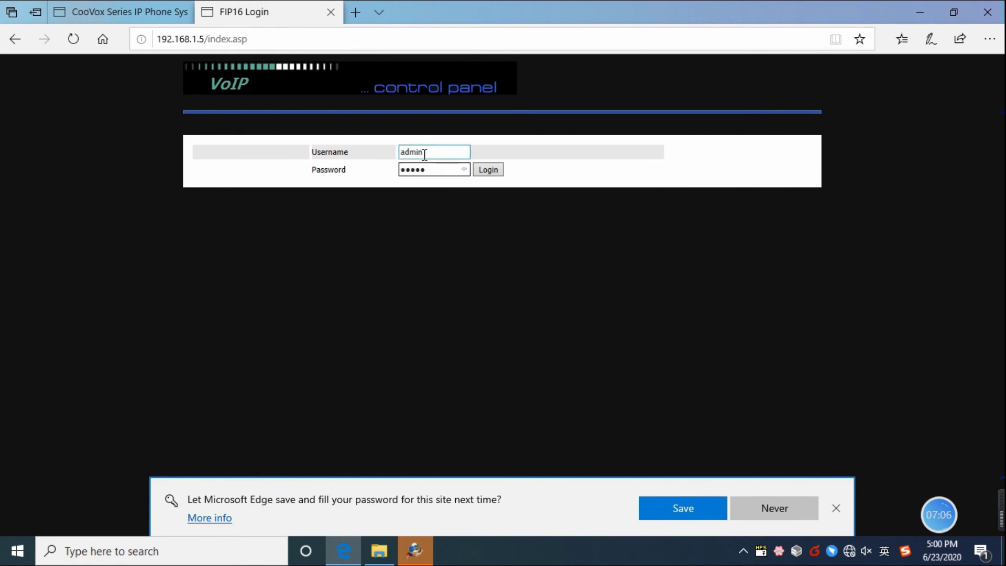
Step: Log in and view the Line 1 SIP account, registered as extension 100 on 192.168.1.100
{"action": "left_click", "coordinate": [488, 170]}
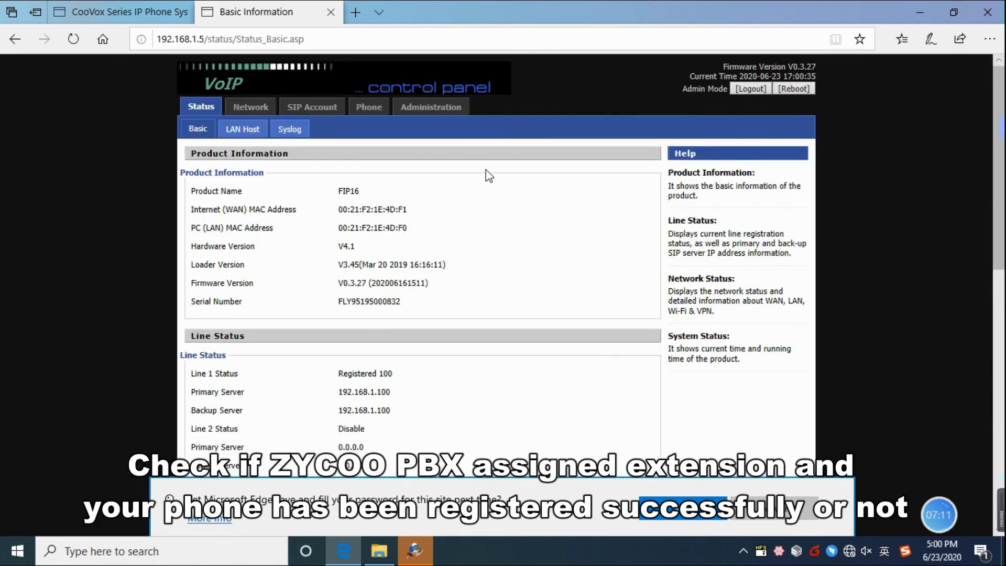
{"action": "left_click", "coordinate": [309, 111]}
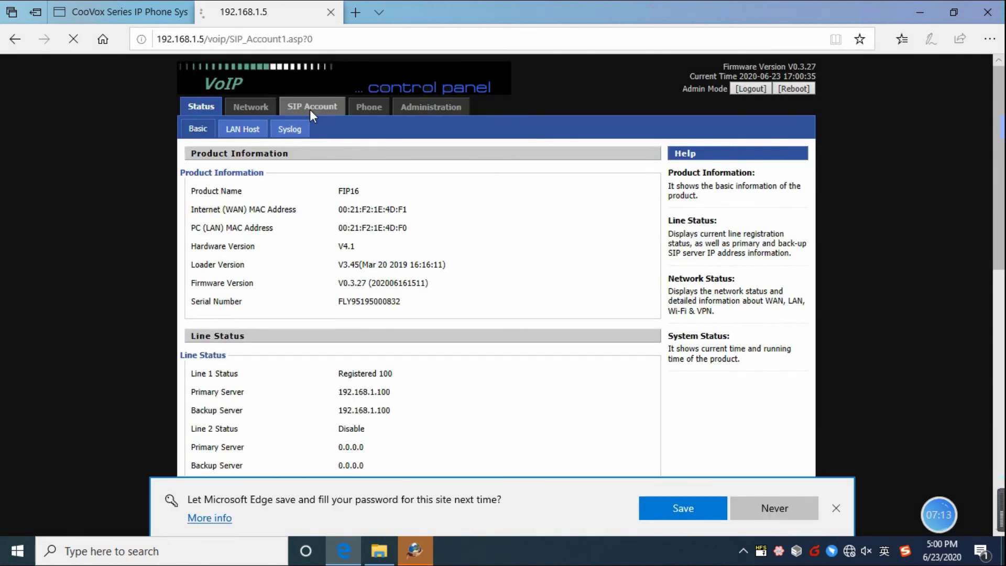
{"action": "scroll", "coordinate": [350, 141], "scroll_direction": "down", "scroll_amount": 2}
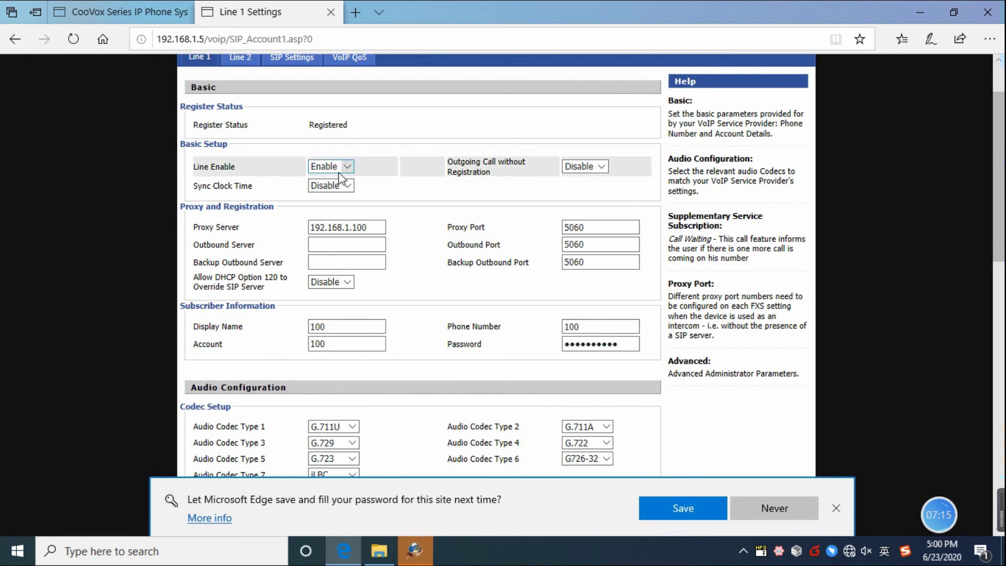